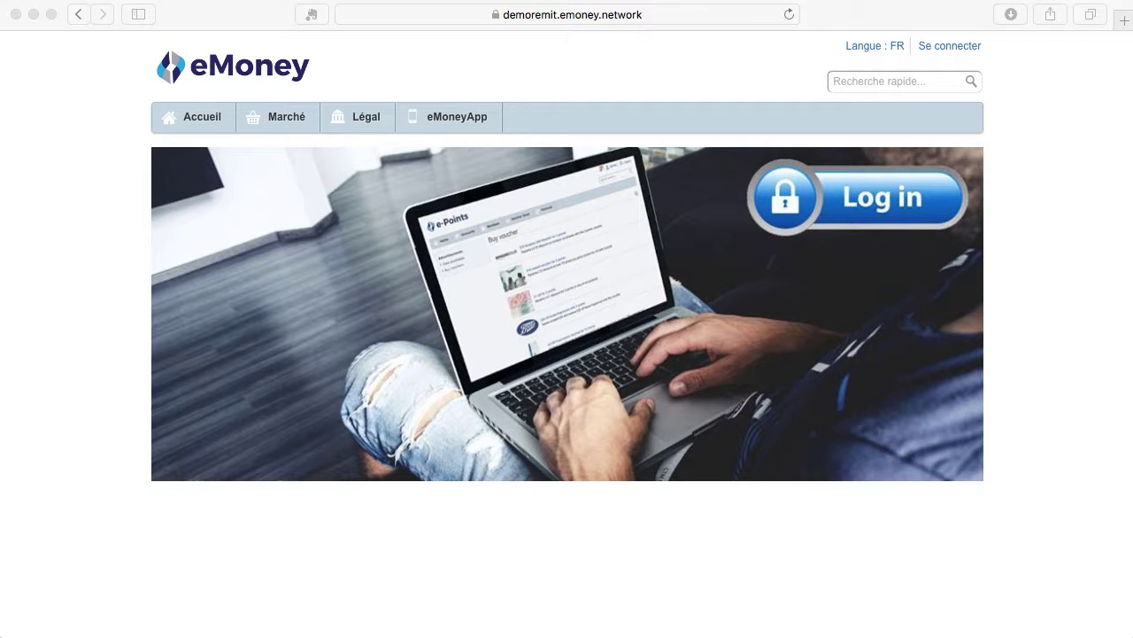
Sign in with the saved broker login, reaching the dashboard showing 50,711.26 CAD and 4,670,124.90 EM.
left_click(886, 215)
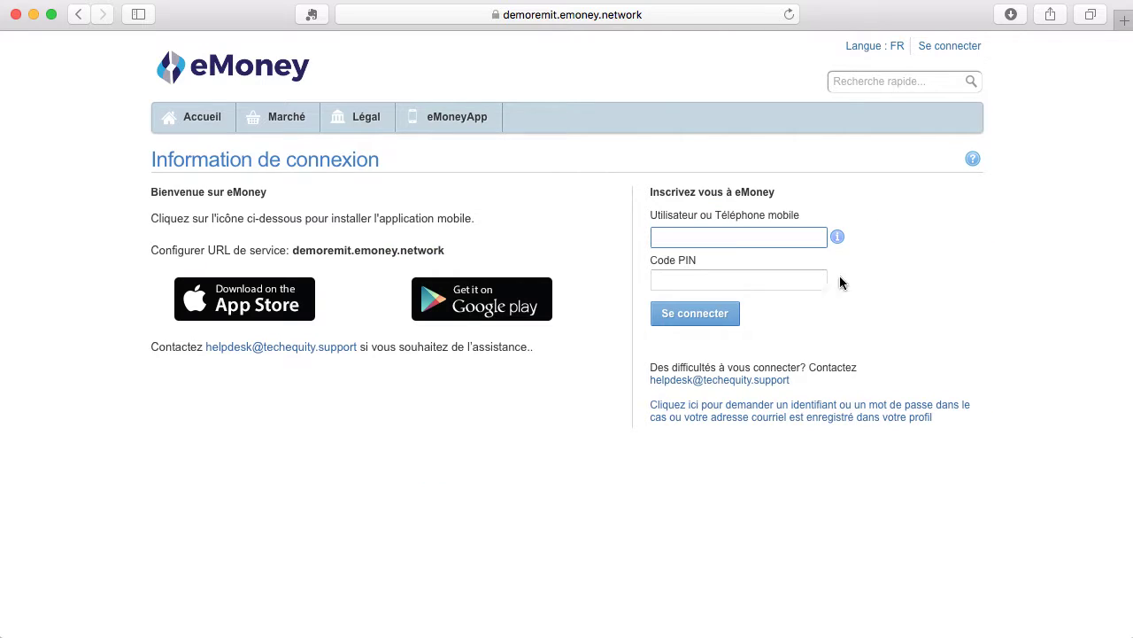
type("cadbrokera")
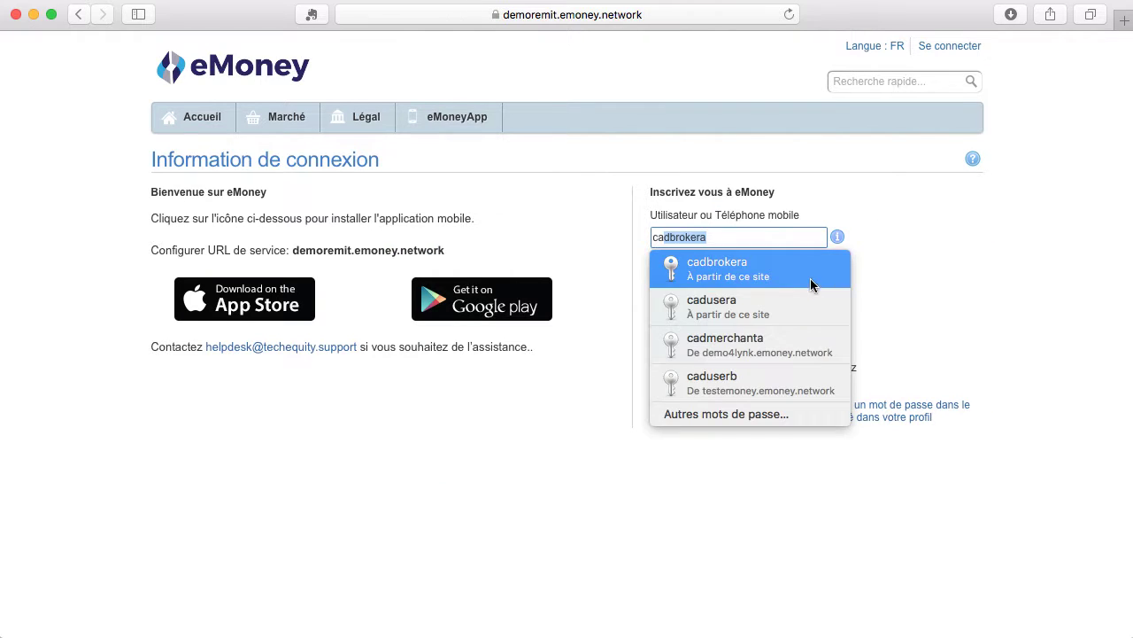
left_click(812, 283)
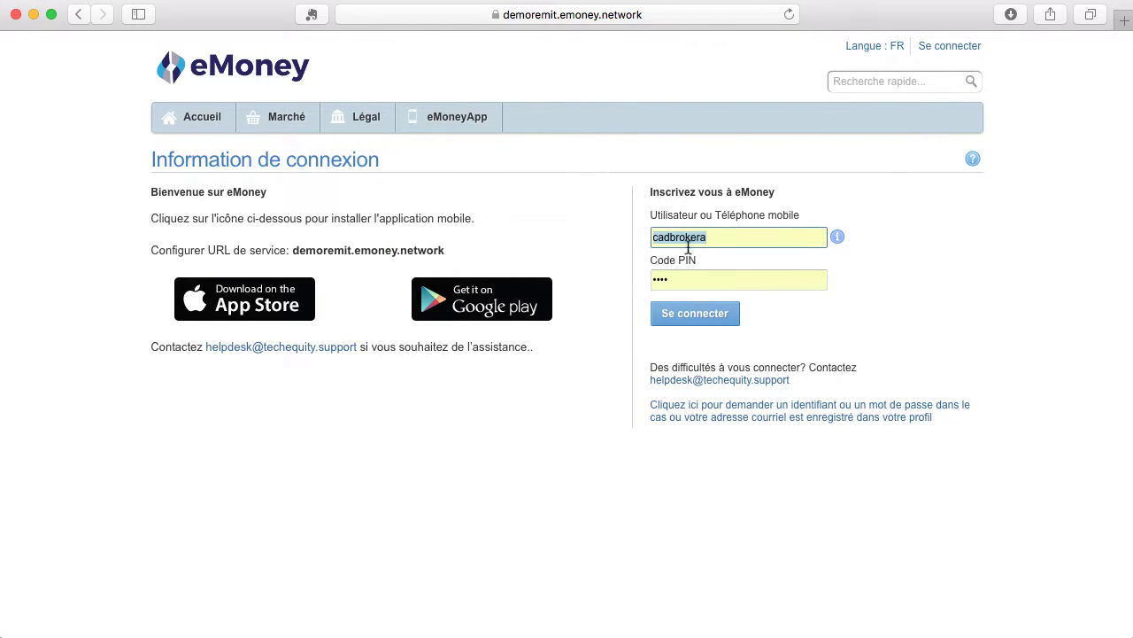
left_click(693, 317)
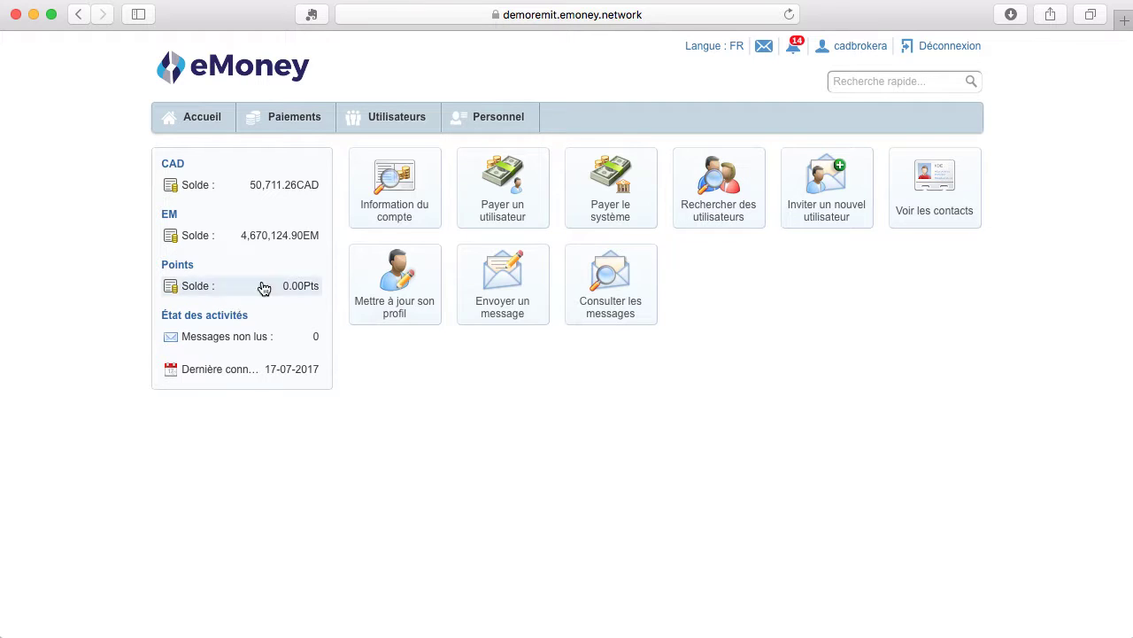
Open the CAD account's 3-month transaction list and expand the advanced search filters.
left_click(301, 128)
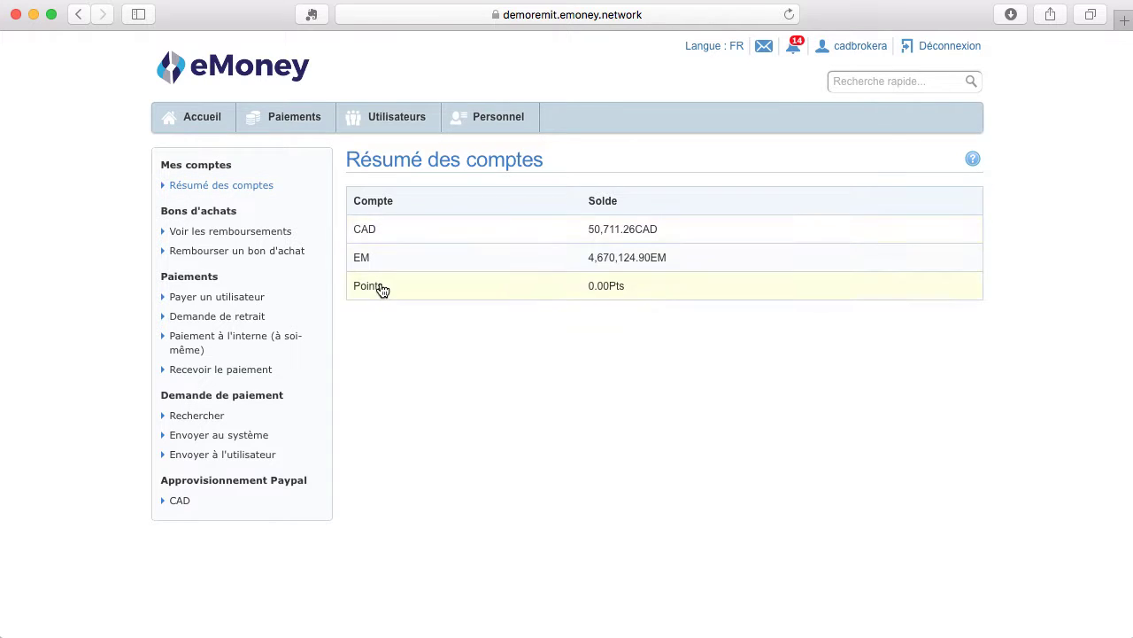
left_click(383, 230)
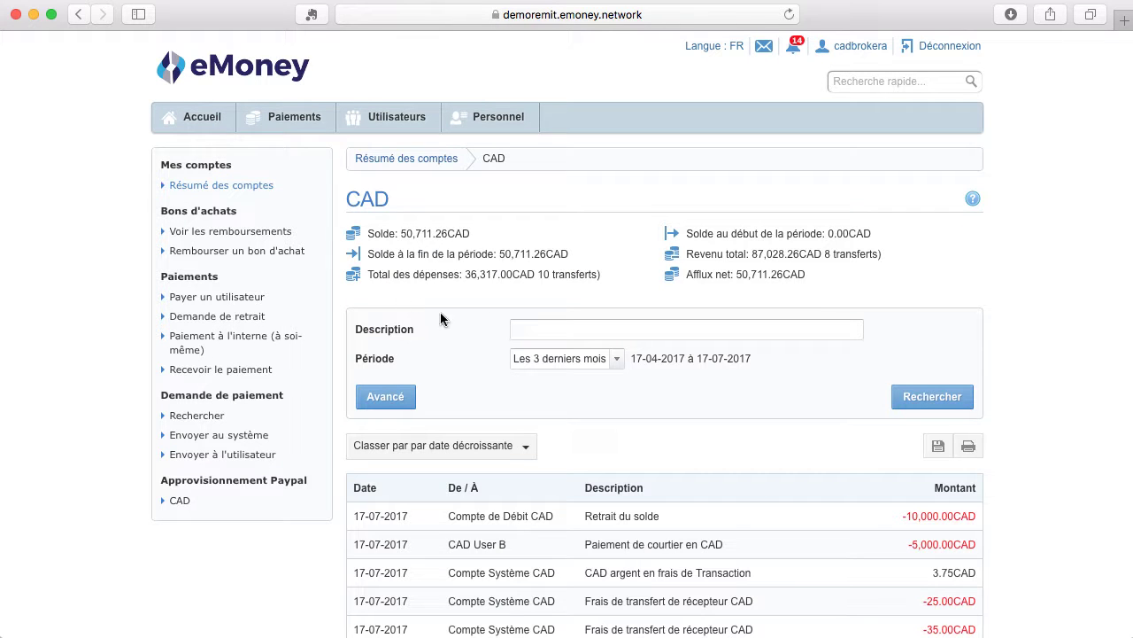
scroll(505, 450, "down", 5)
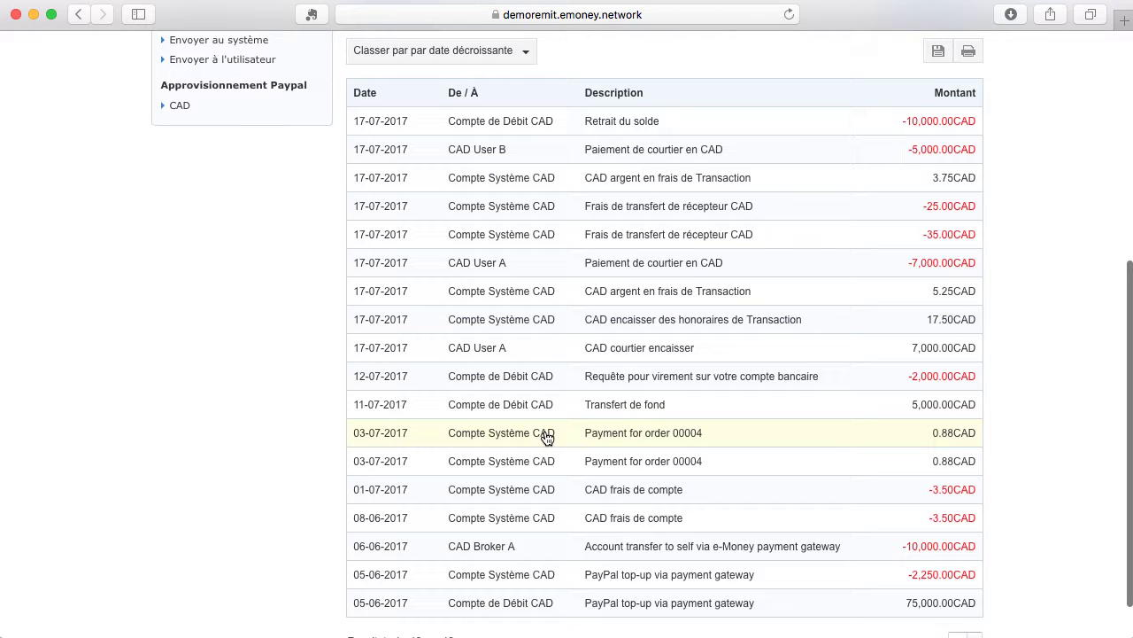
scroll(546, 438, "up", 4)
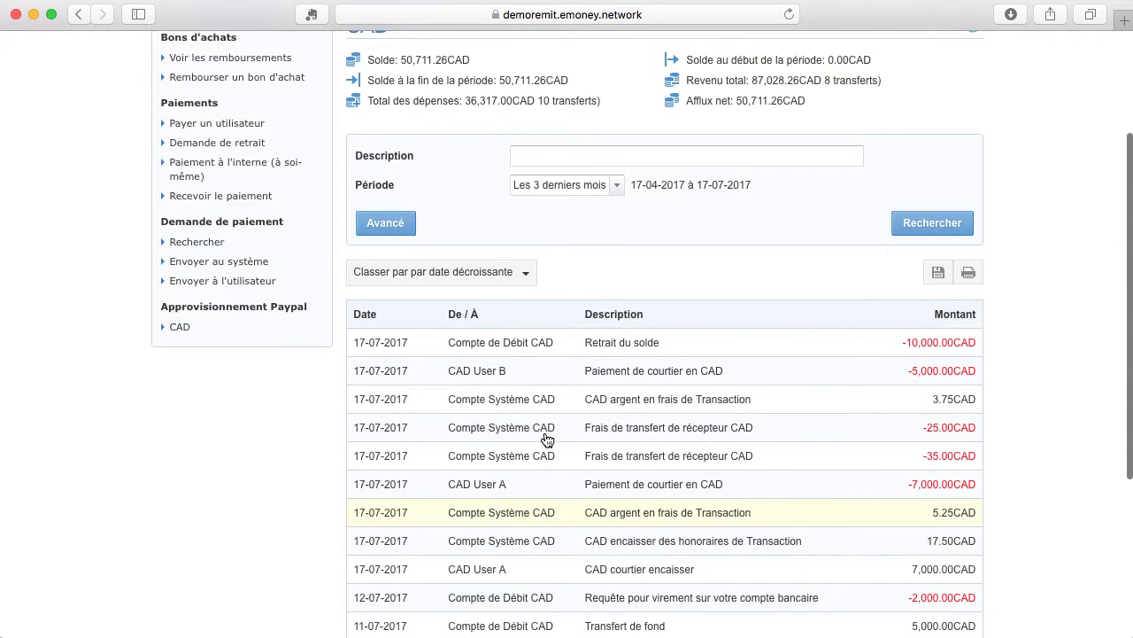
left_click(372, 317)
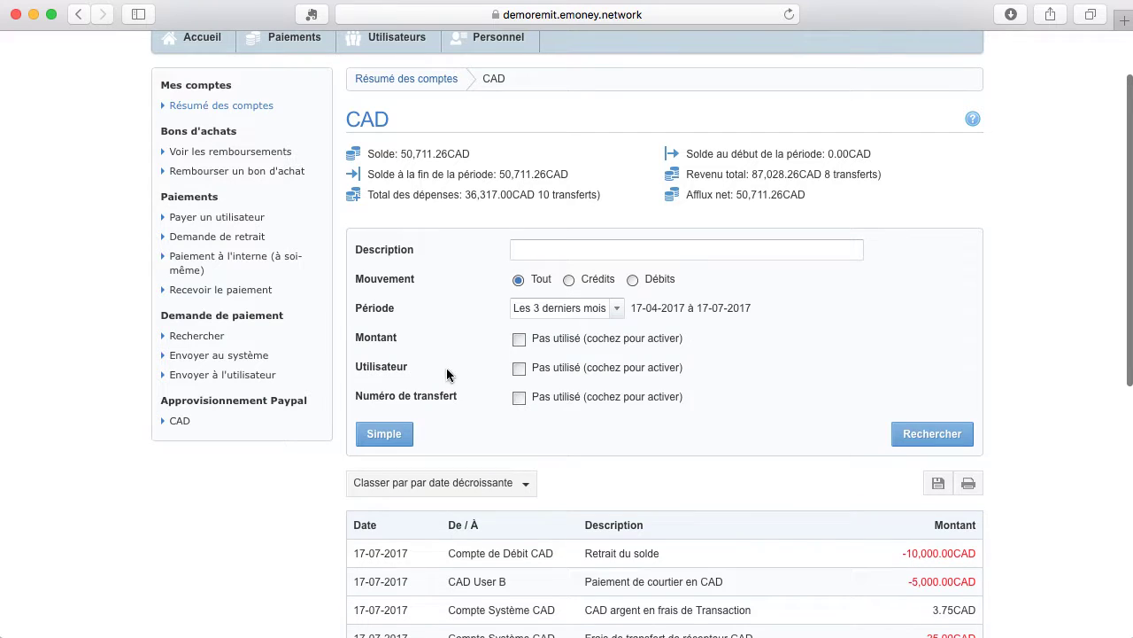
scroll(523, 274, "up", 1)
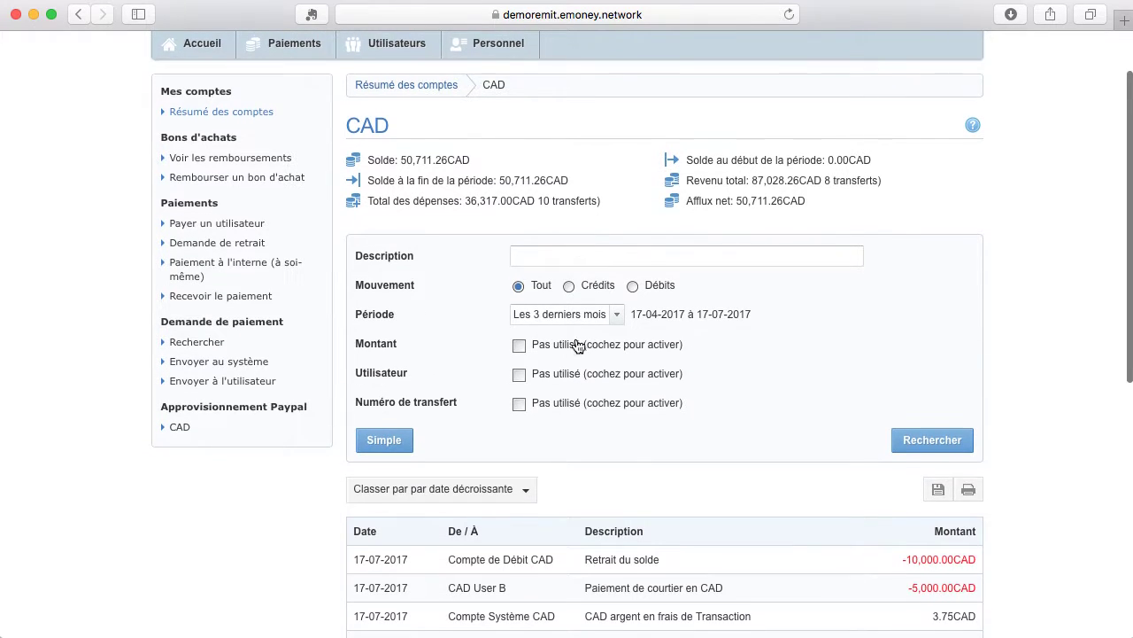
scroll(532, 372, "down", 1)
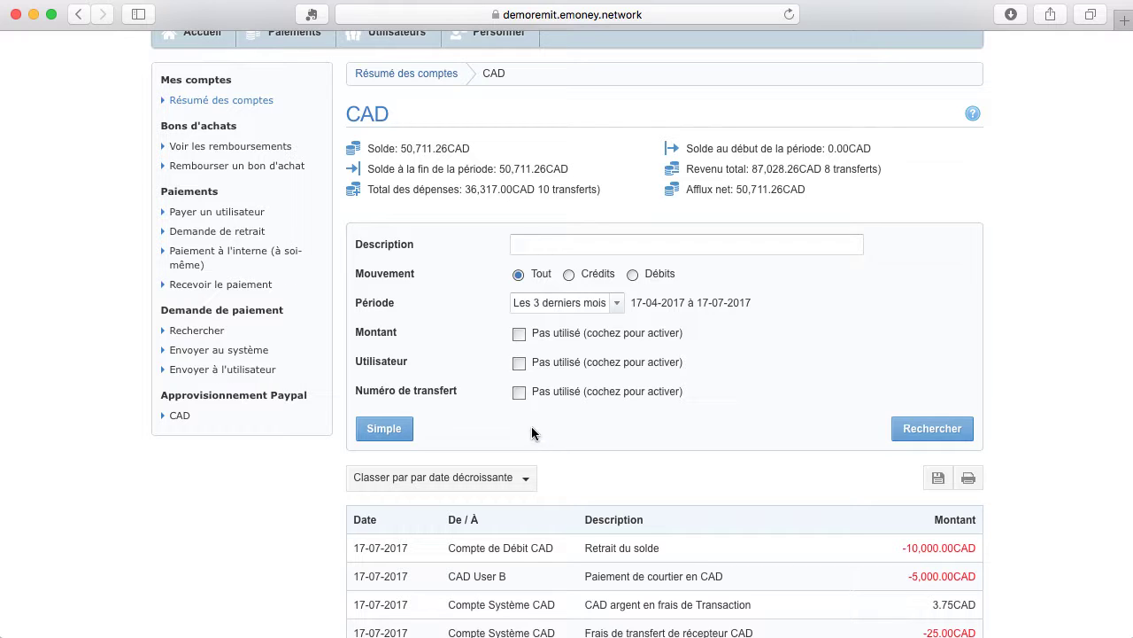
Start a payment to another user, identifying the recipient by their username.
left_click(242, 216)
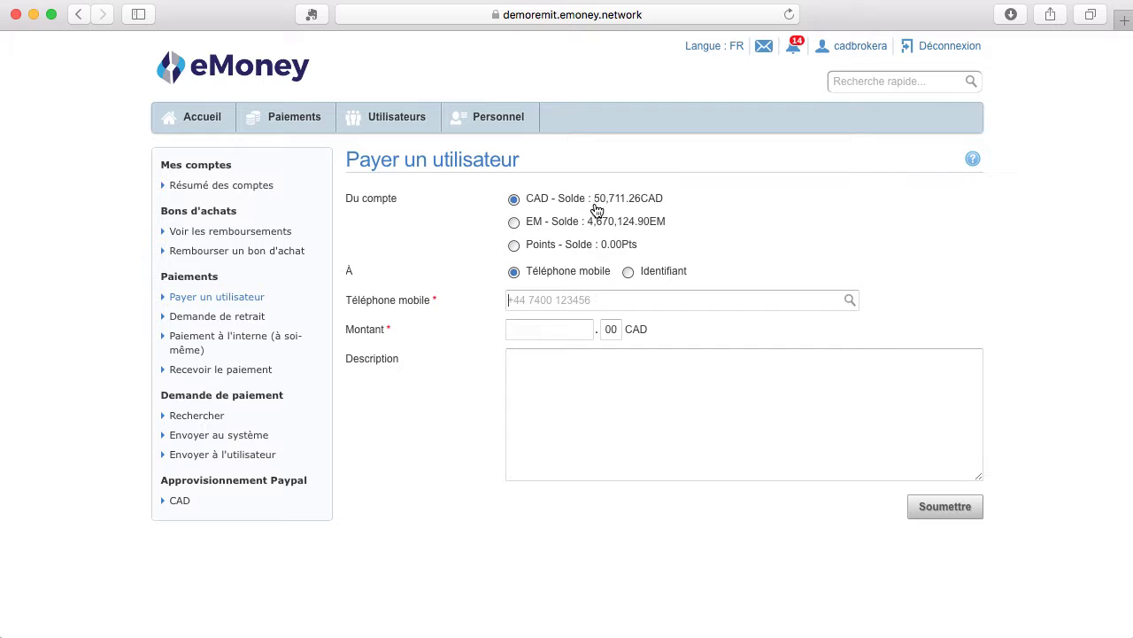
left_click(629, 273)
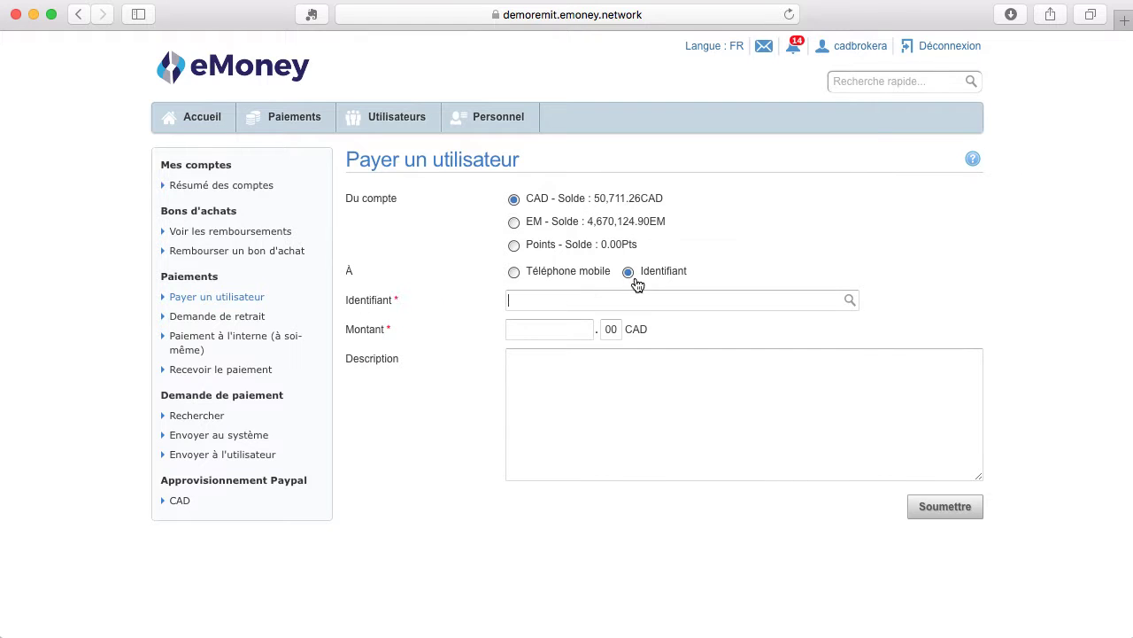
left_click(514, 273)
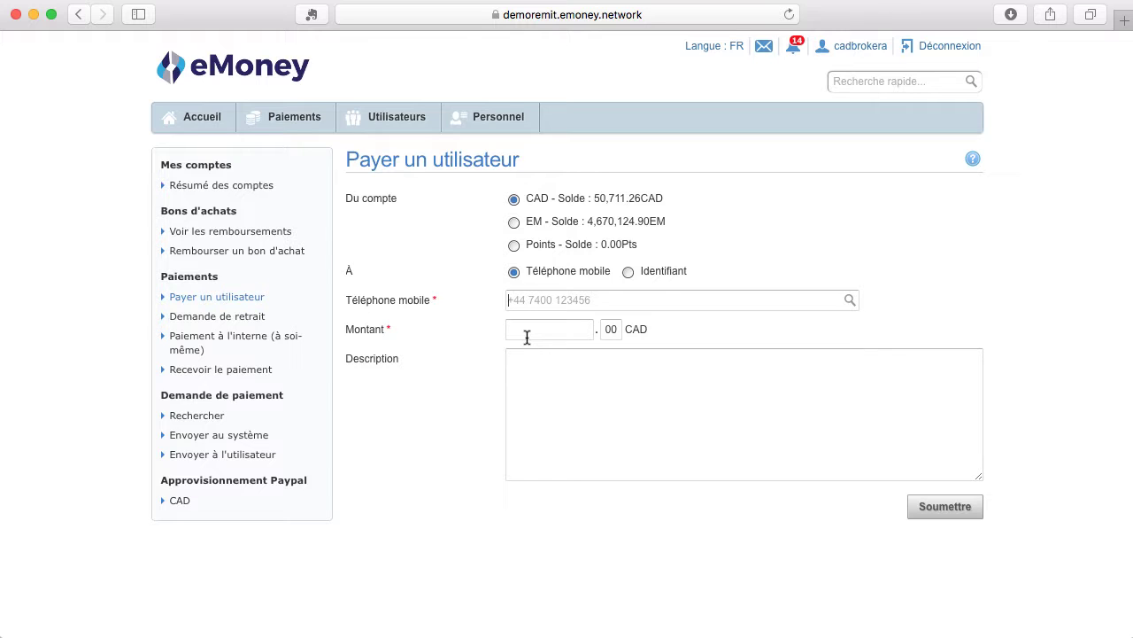
left_click(631, 273)
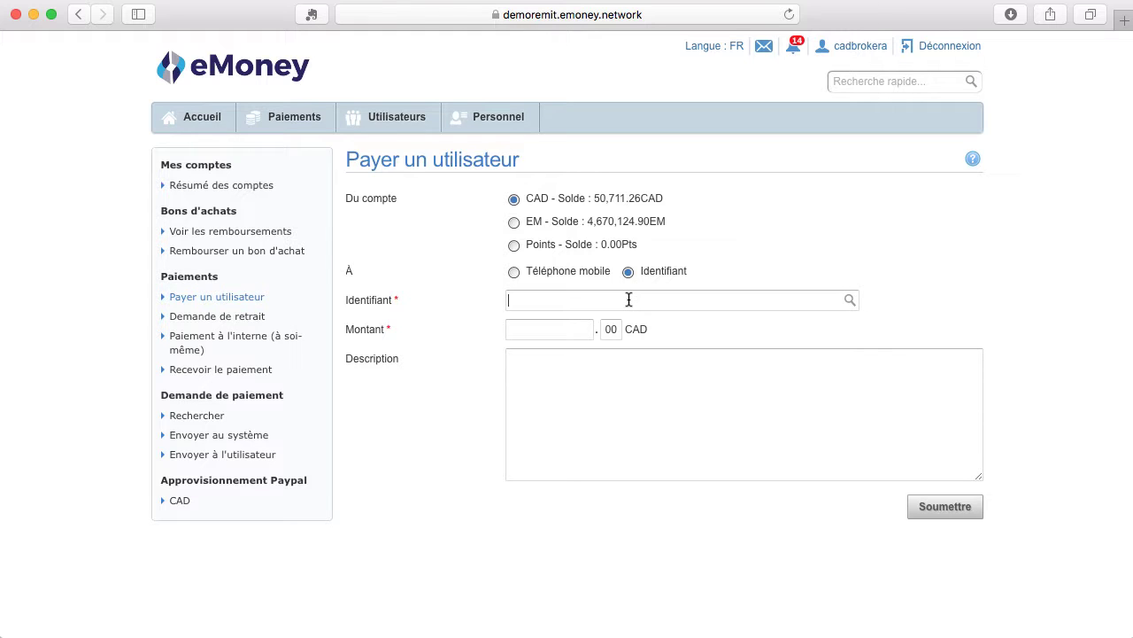
type("caduserb")
left_click(530, 330)
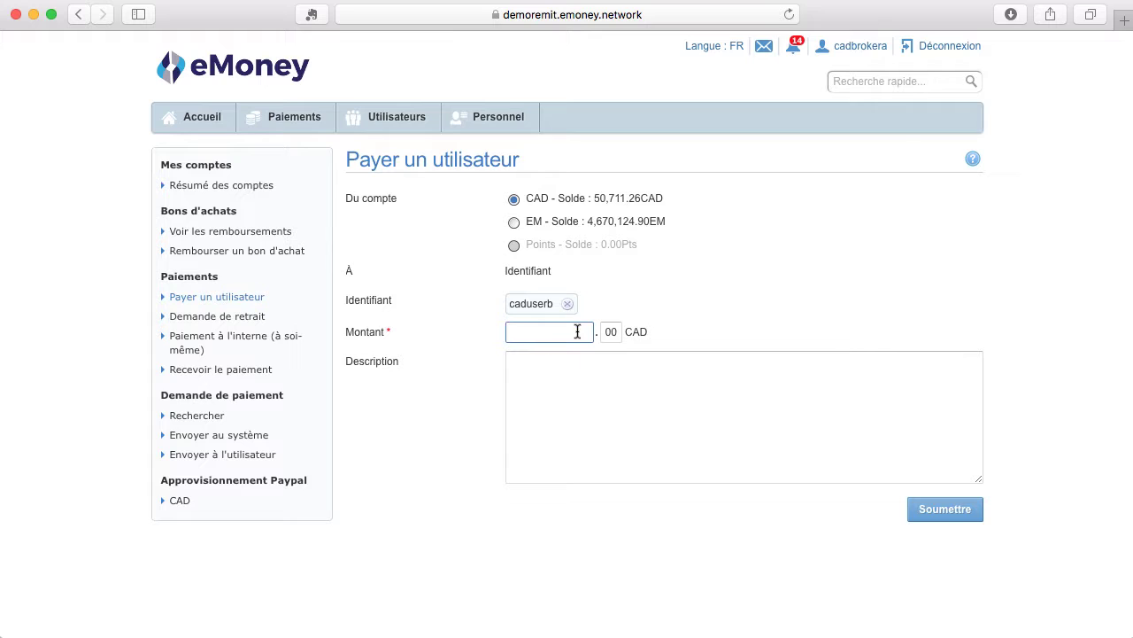
Enter a 5000 CAD amount and submit, reaching a review totalling 5,025.00 CAD.
type("5000")
left_click(625, 394)
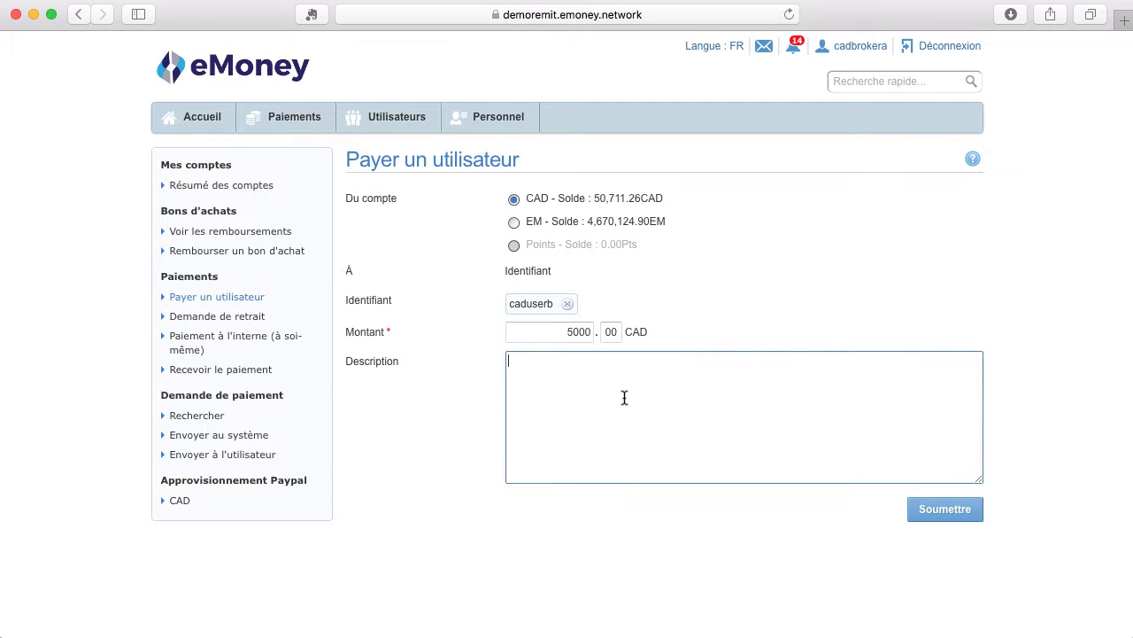
left_click(938, 519)
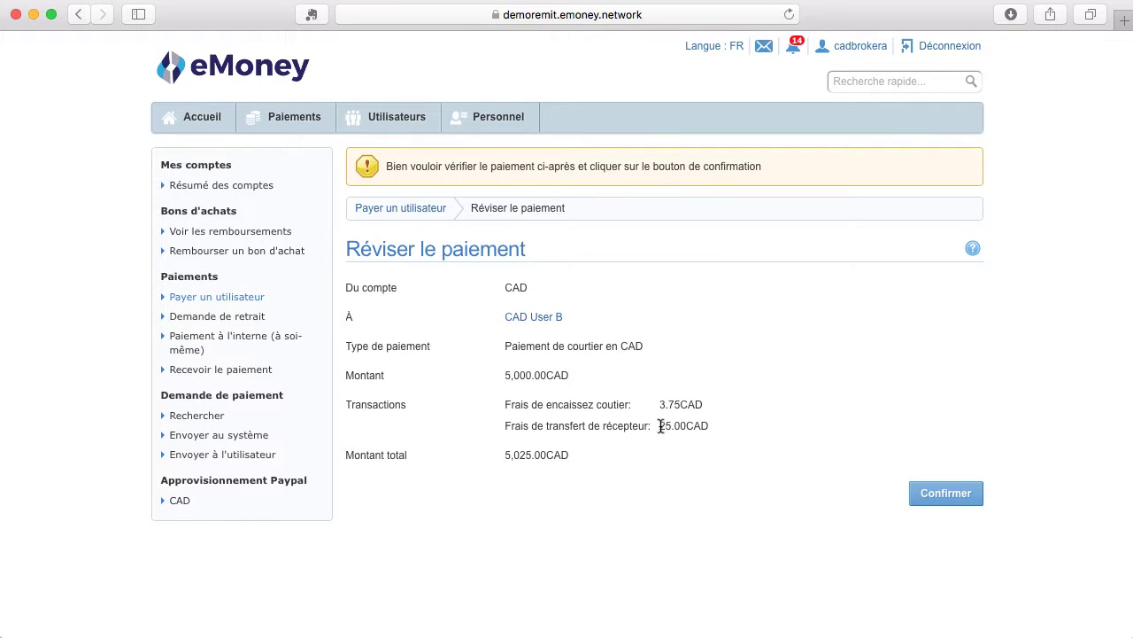
left_click_drag(659, 428, 715, 426)
left_click(930, 494)
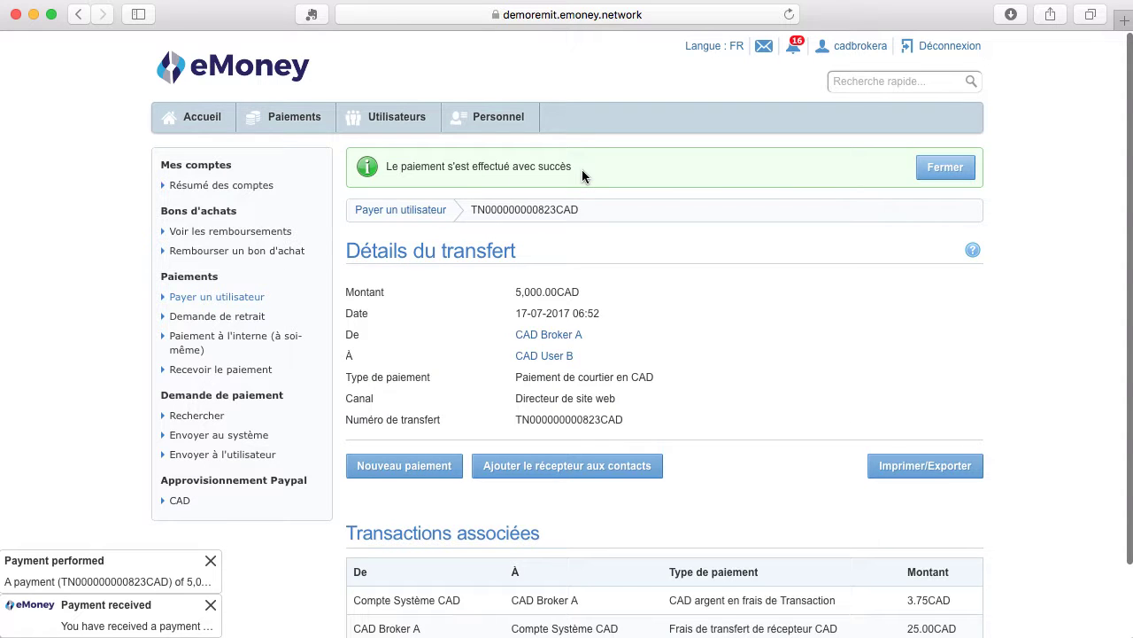
Open the CAD account history showing the -5,000.00 CAD payment and 45,690.01 CAD balance.
left_click(190, 185)
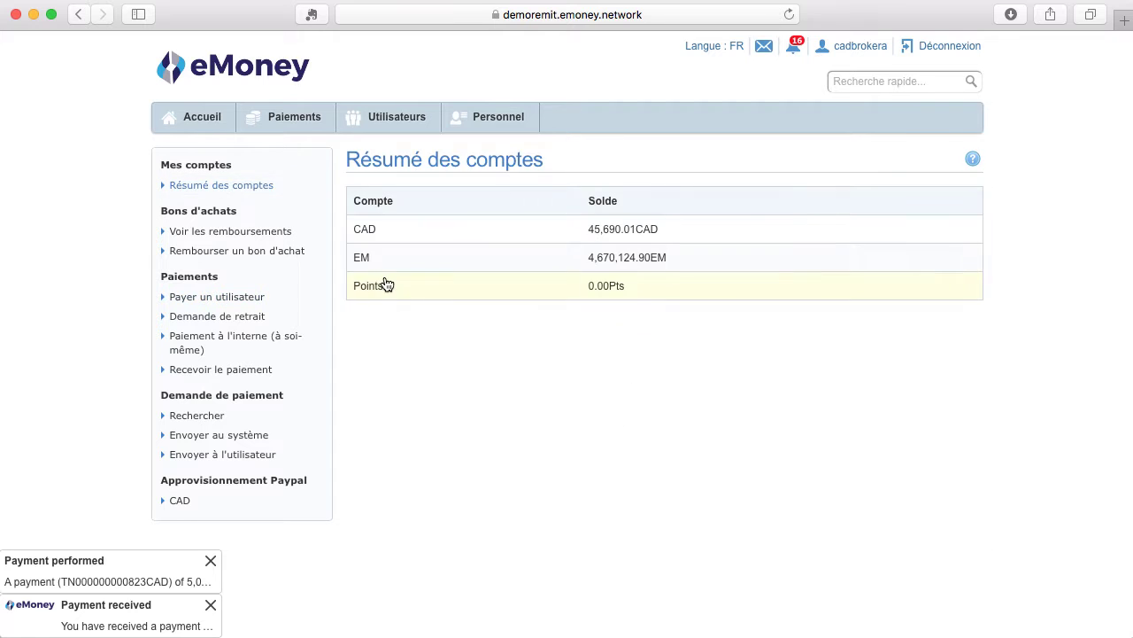
left_click(410, 235)
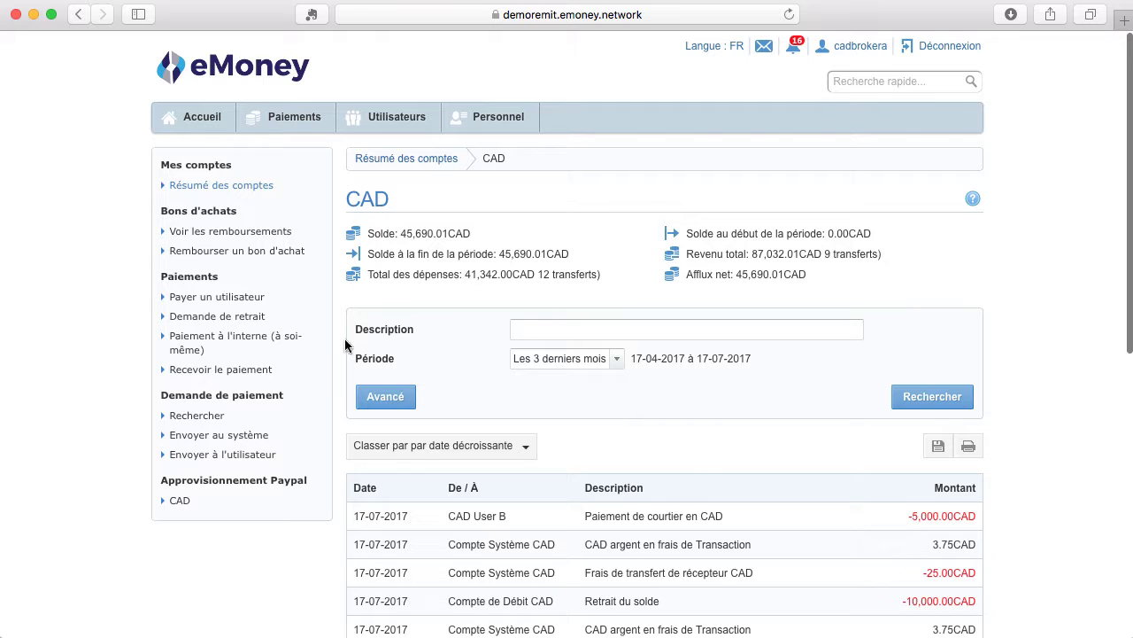
Open the Demande de retrait form, drawing from the CAD account's 45,690.01 CAD balance.
left_click(251, 319)
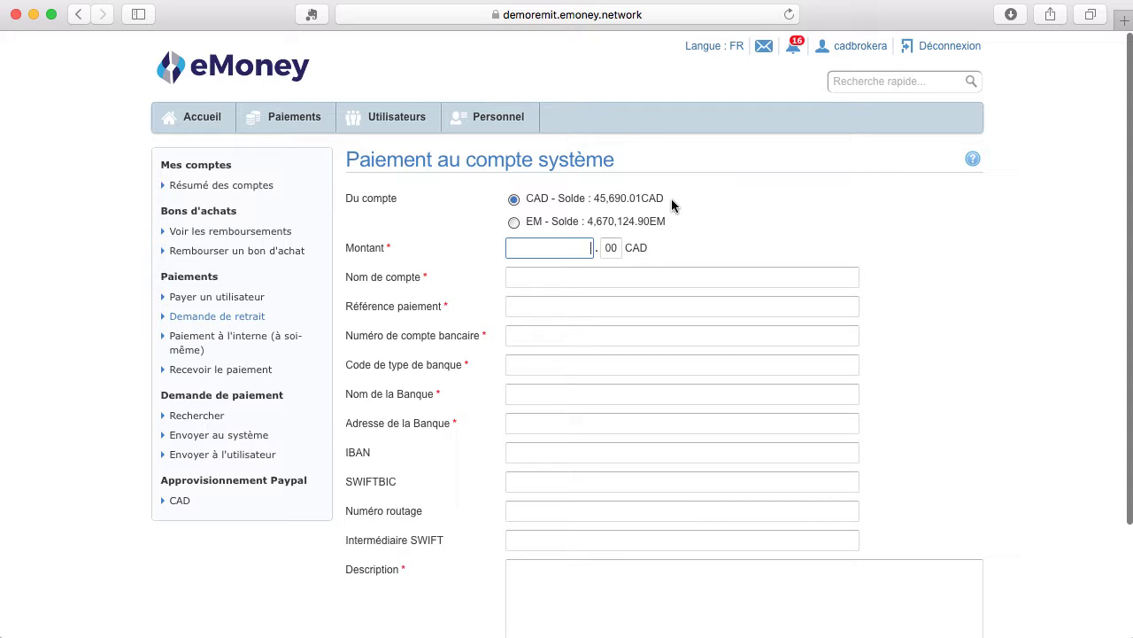
Enter 10000, account name CAD BROKER A, reference Ref 122334, the bank account number, bank code 001, bank BMO.
type("10000")
left_click(589, 285)
type("CAD")
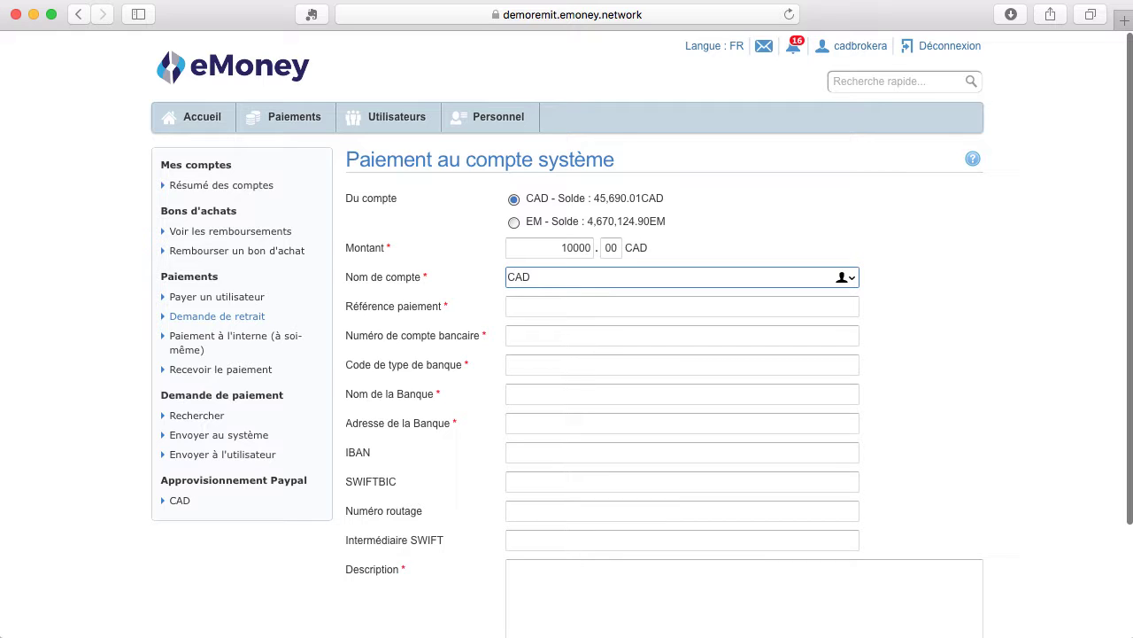
type(" BROKER A")
left_click(569, 310)
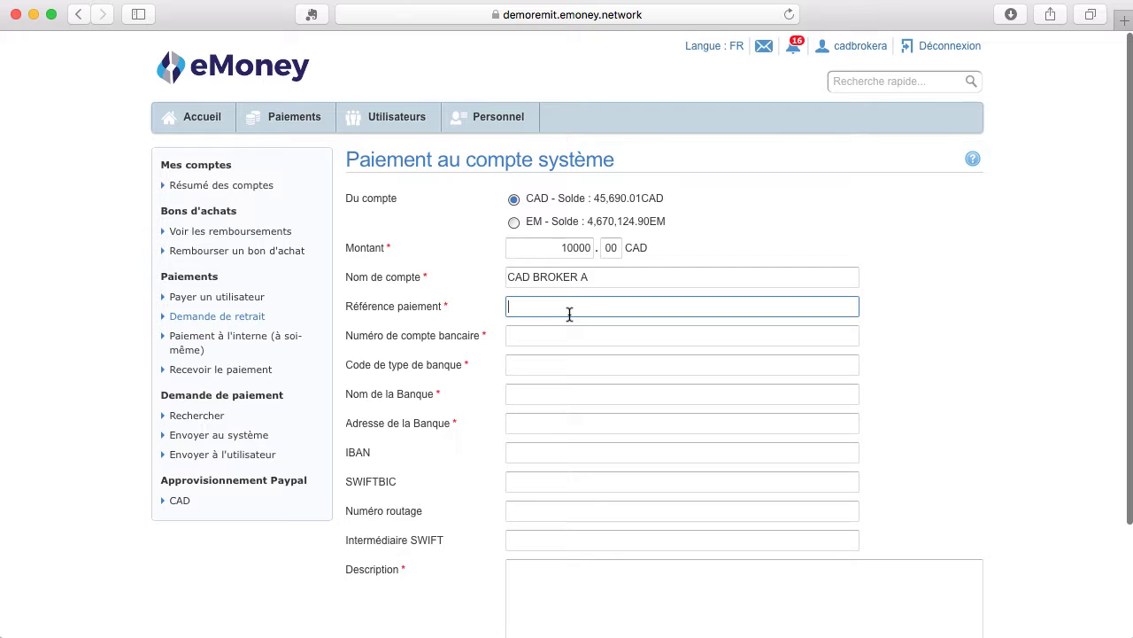
type("Ref 122334")
left_click(583, 337)
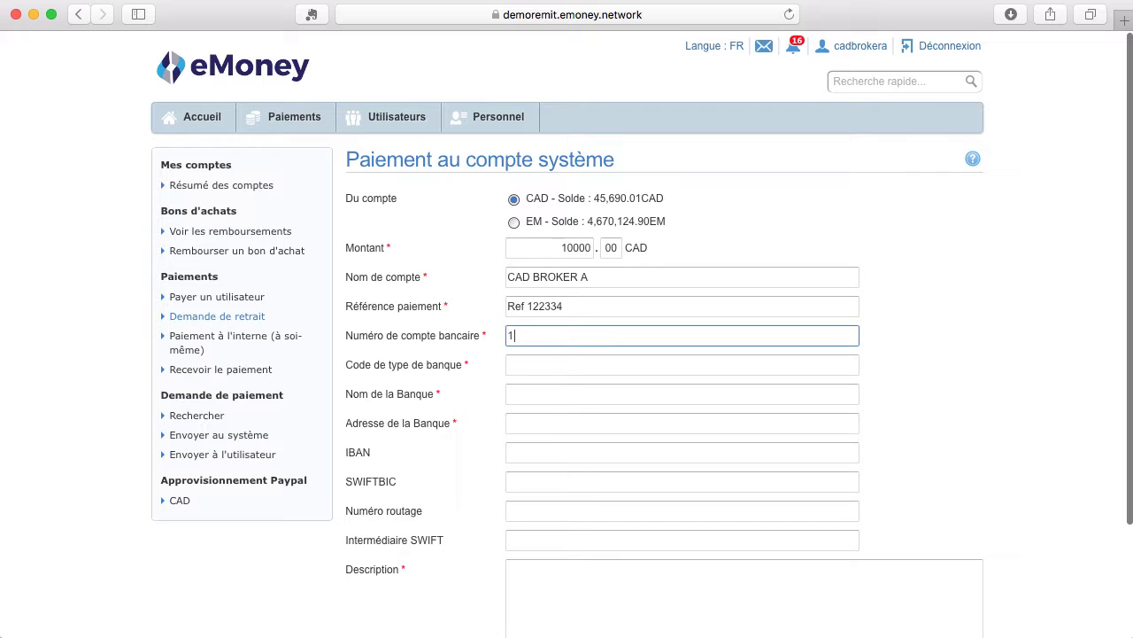
left_click(576, 364)
type("001")
left_click(567, 396)
type("BMO")
Add bank address Rue McGill, the IBAN, SWIFT BIC8276 and description 'Retrait du solde'.
left_click(567, 422)
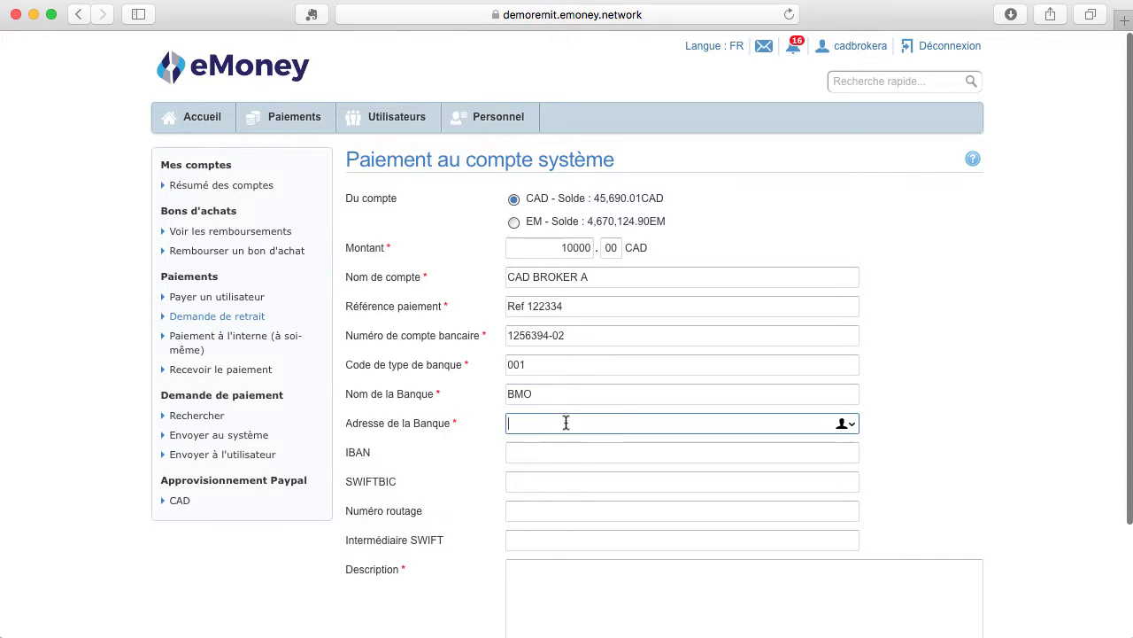
type("Rue McGill")
left_click(559, 454)
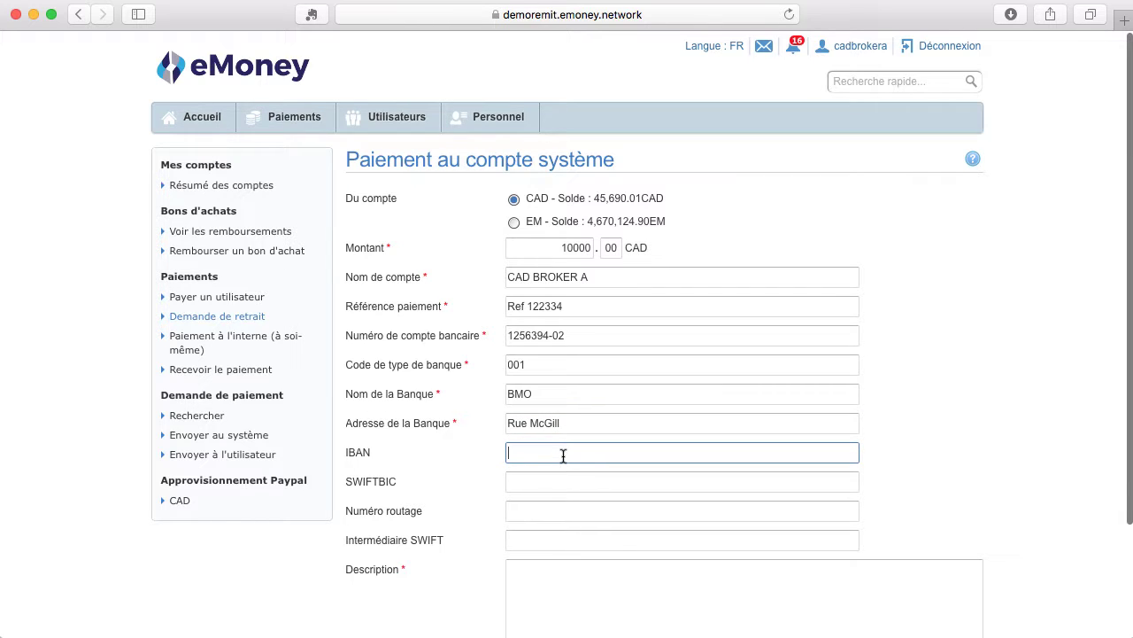
type("Iban24526")
left_click(562, 478)
scroll(561, 483, "down", 1)
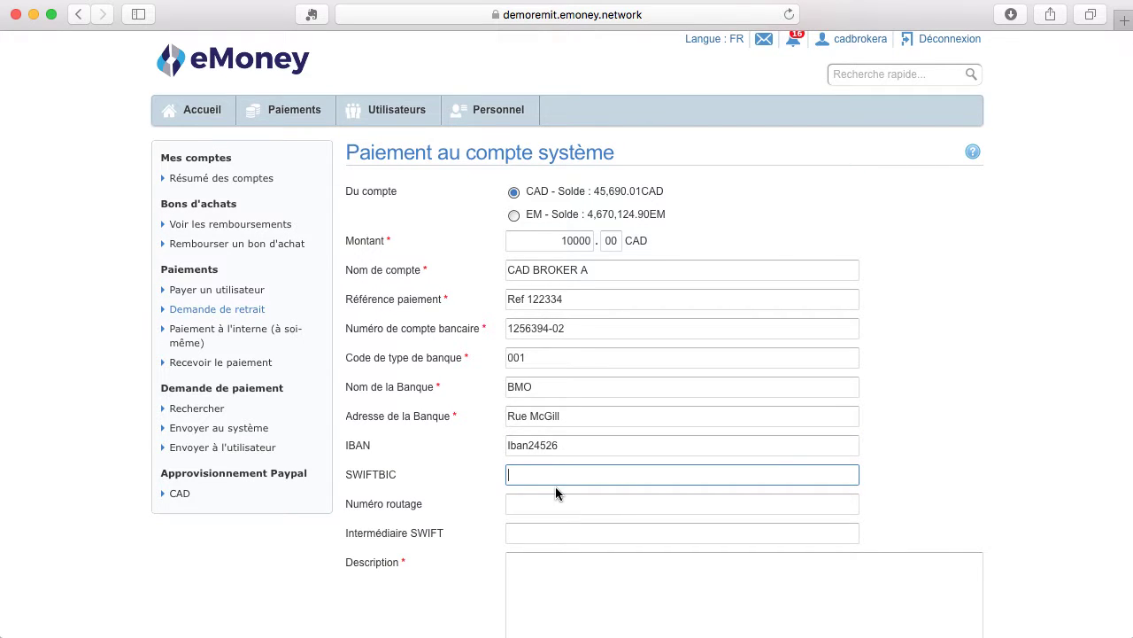
type("BIC8276")
scroll(673, 543, "down", 3)
left_click(629, 465)
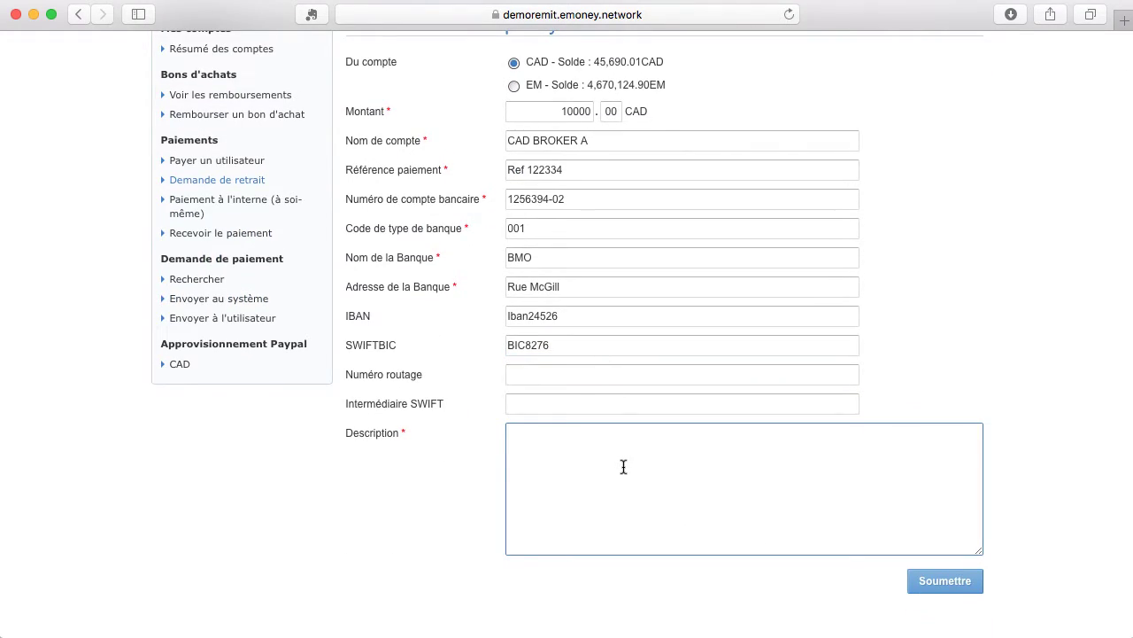
type("Retrait dolde")
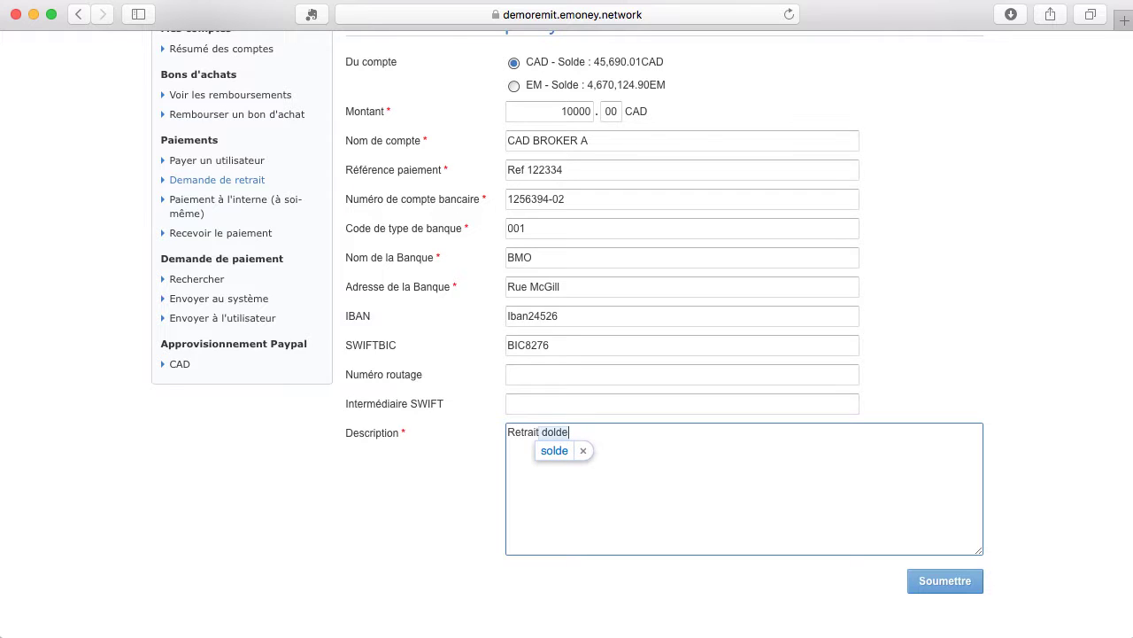
key("BackSpace")
key("BackSpace")
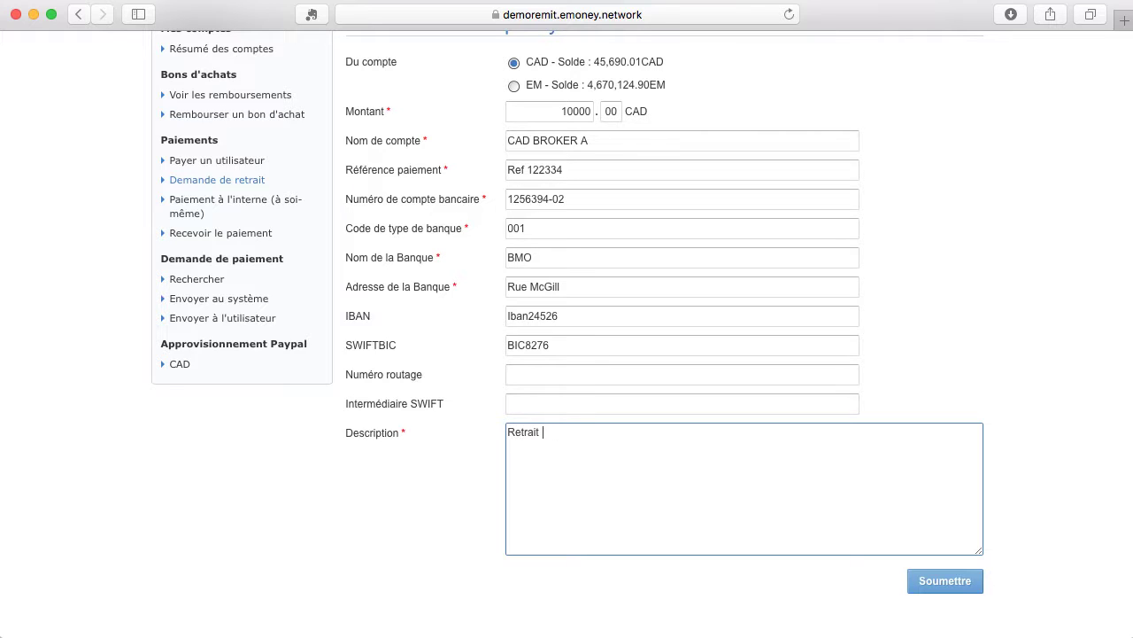
type("du solde")
Submit the 10,000 CAD withdrawal, review the CAD BROKER A bank details, and confirm it.
left_click(946, 583)
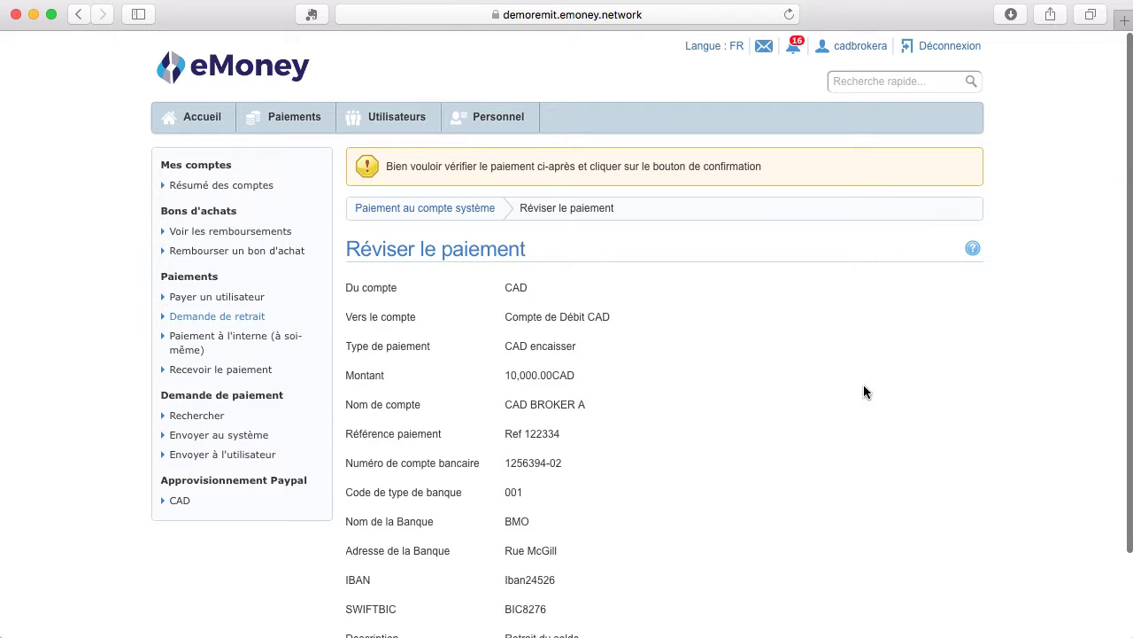
scroll(581, 378, "down", 2)
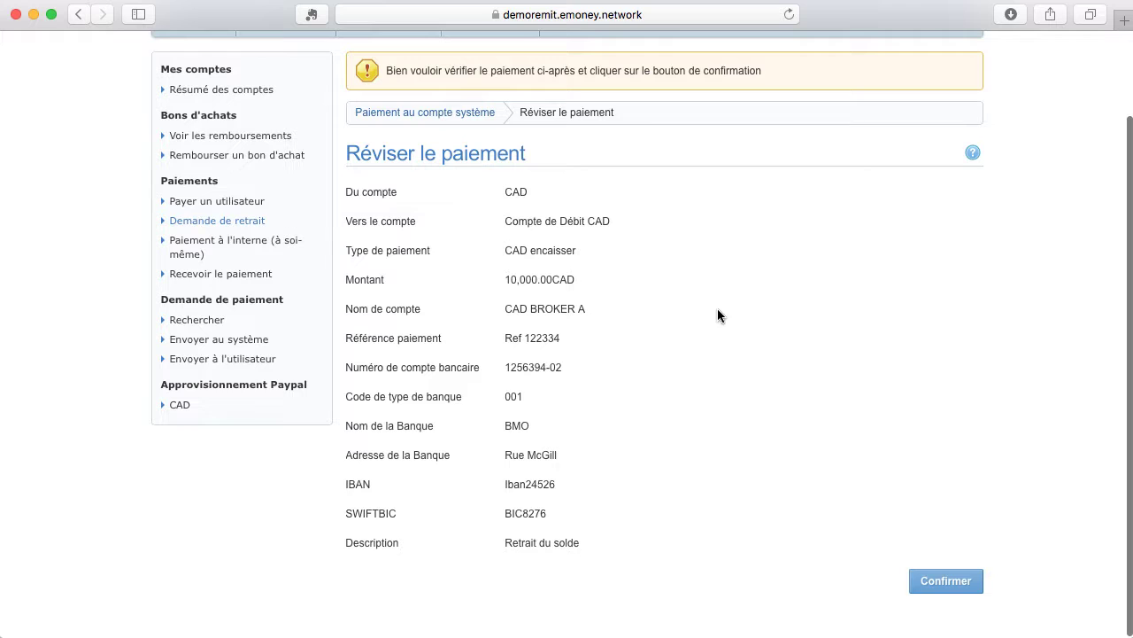
scroll(488, 262, "up", 2)
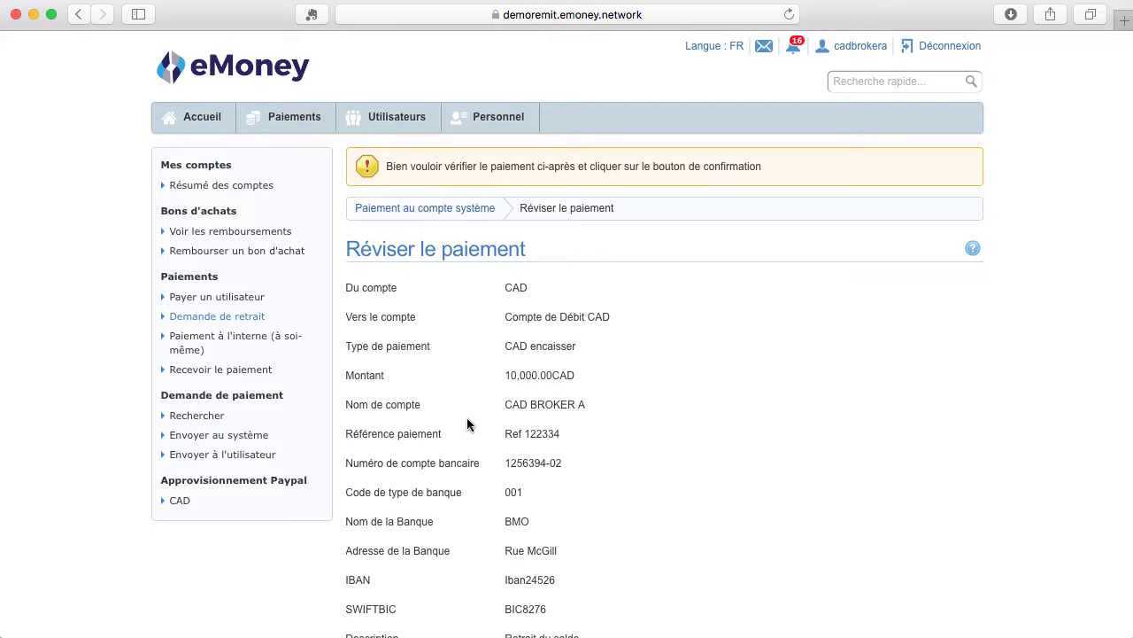
scroll(564, 278, "down", 2)
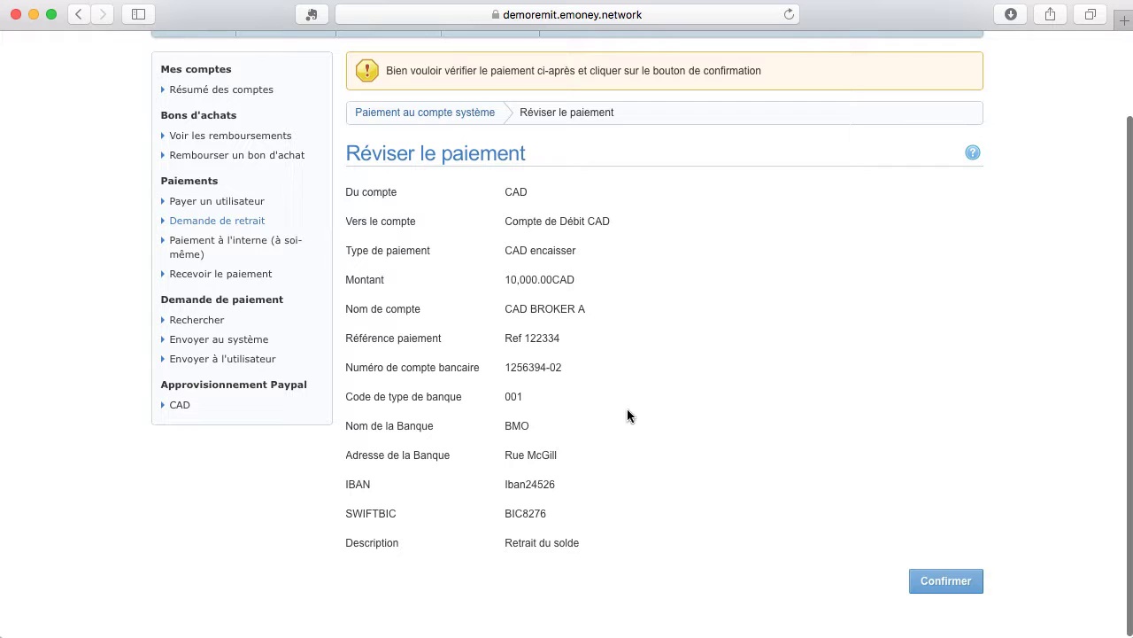
left_click(971, 587)
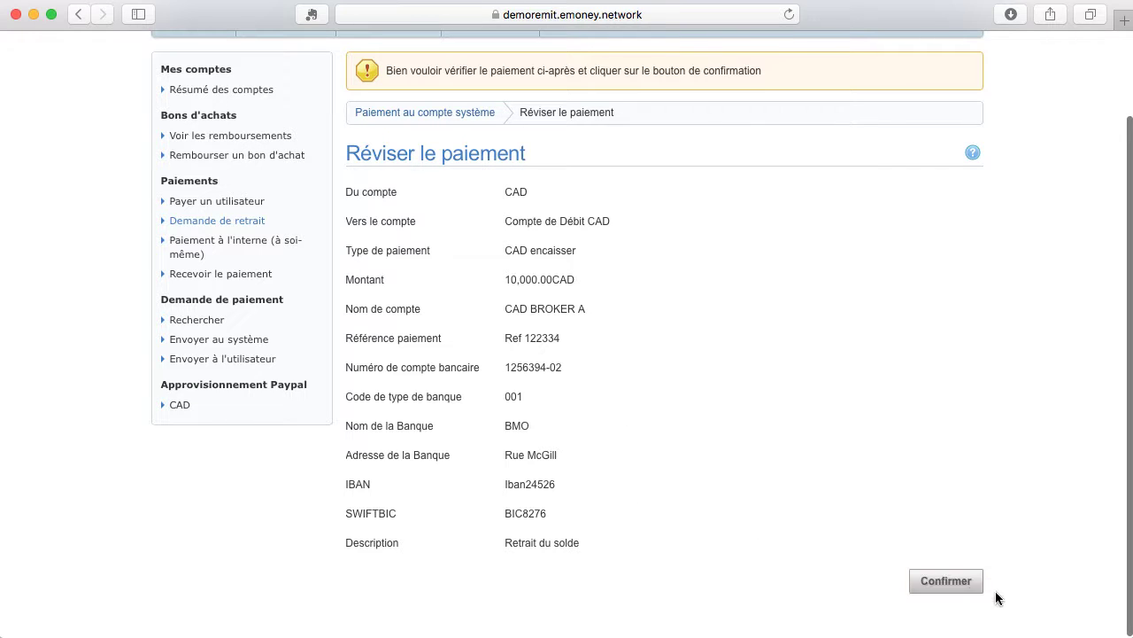
Check the CAD account history listing the 10,000 CAD Retrait du solde and a 35,690.01 CAD balance.
left_click_drag(421, 166, 577, 167)
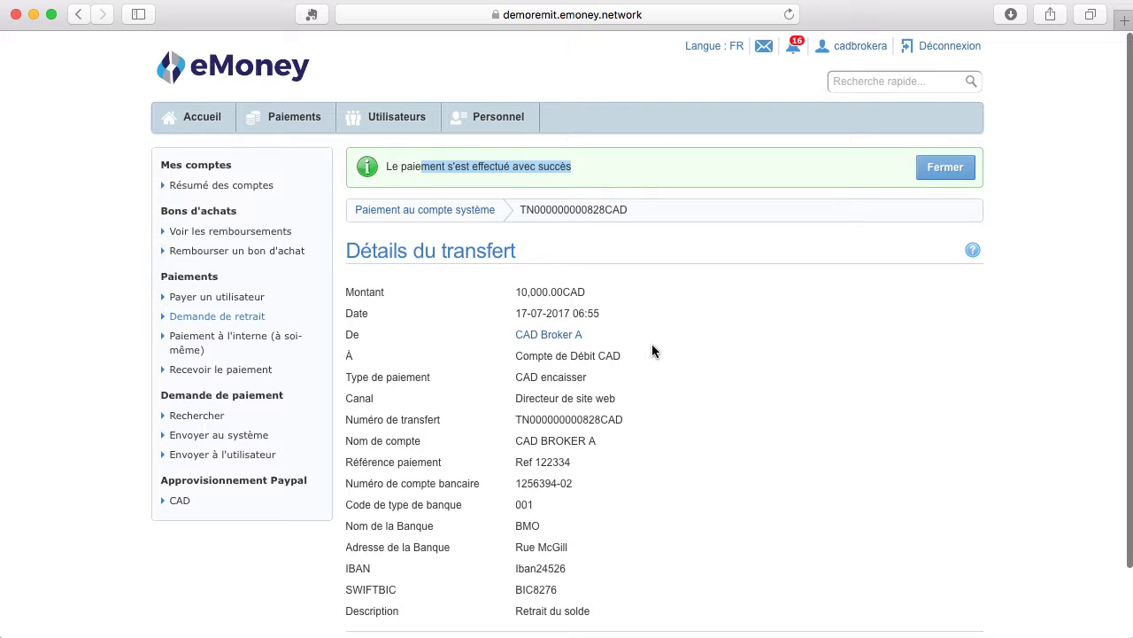
left_click(271, 318)
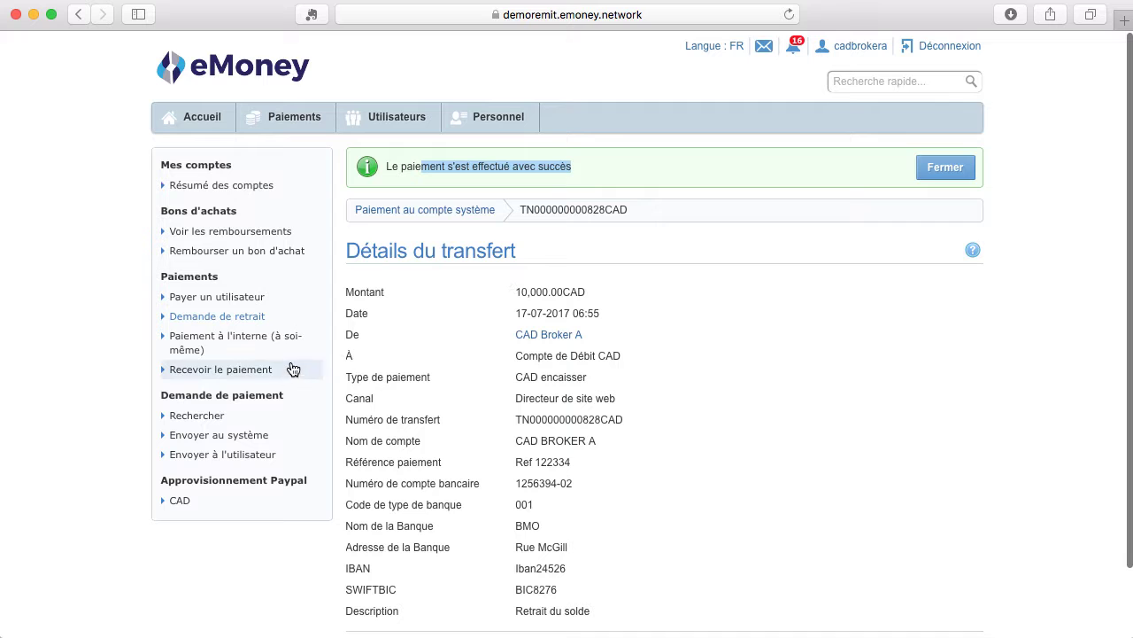
left_click(216, 188)
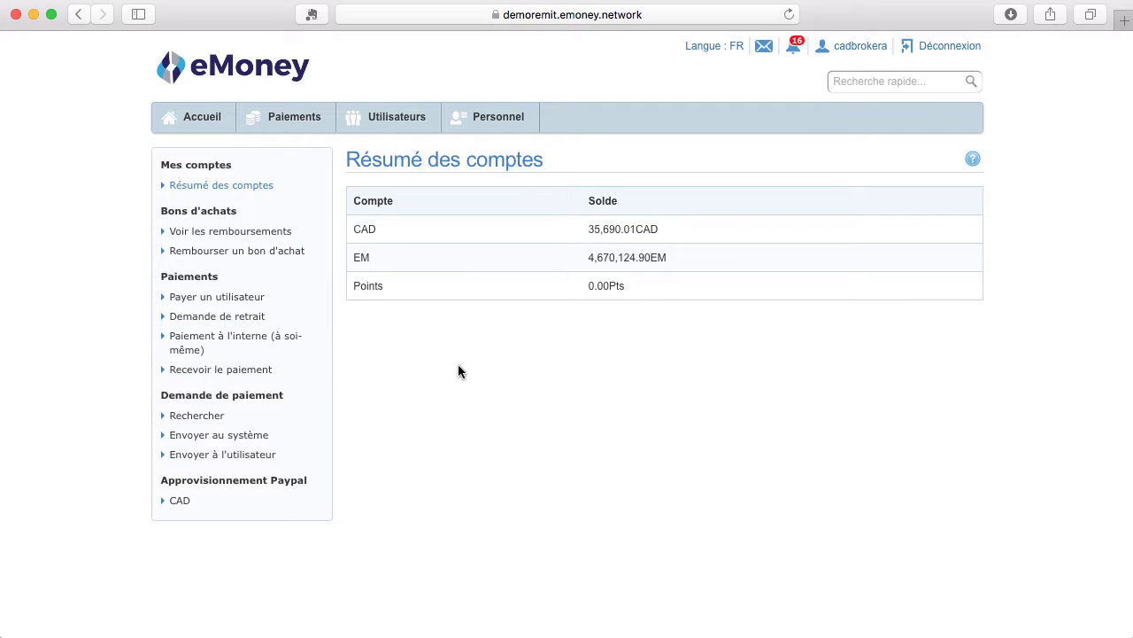
left_click(627, 232)
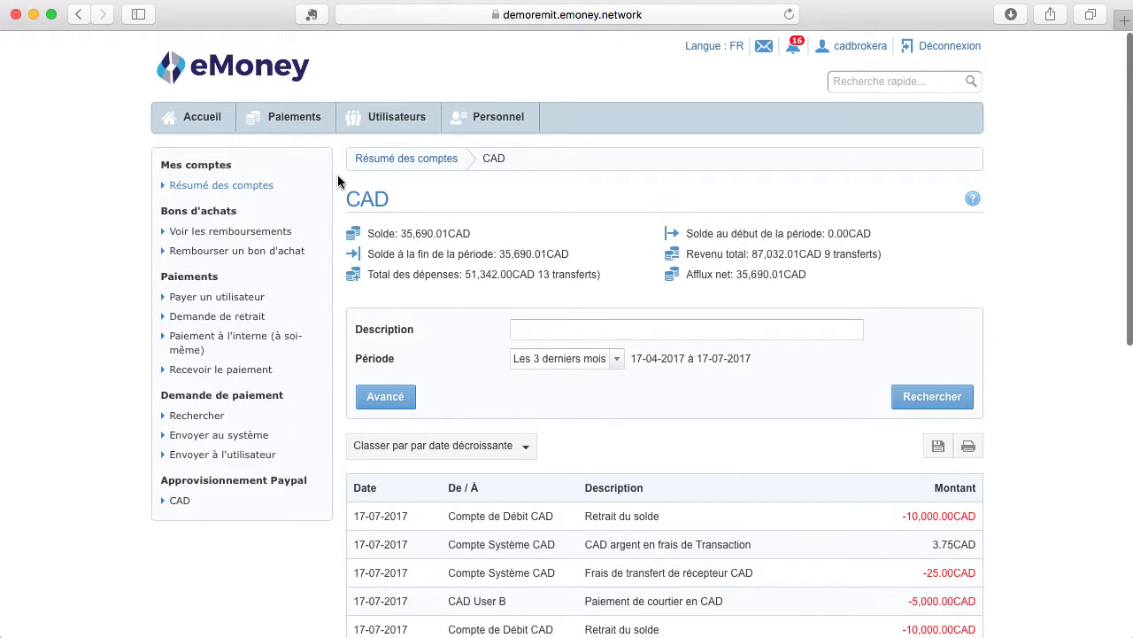
left_click(259, 347)
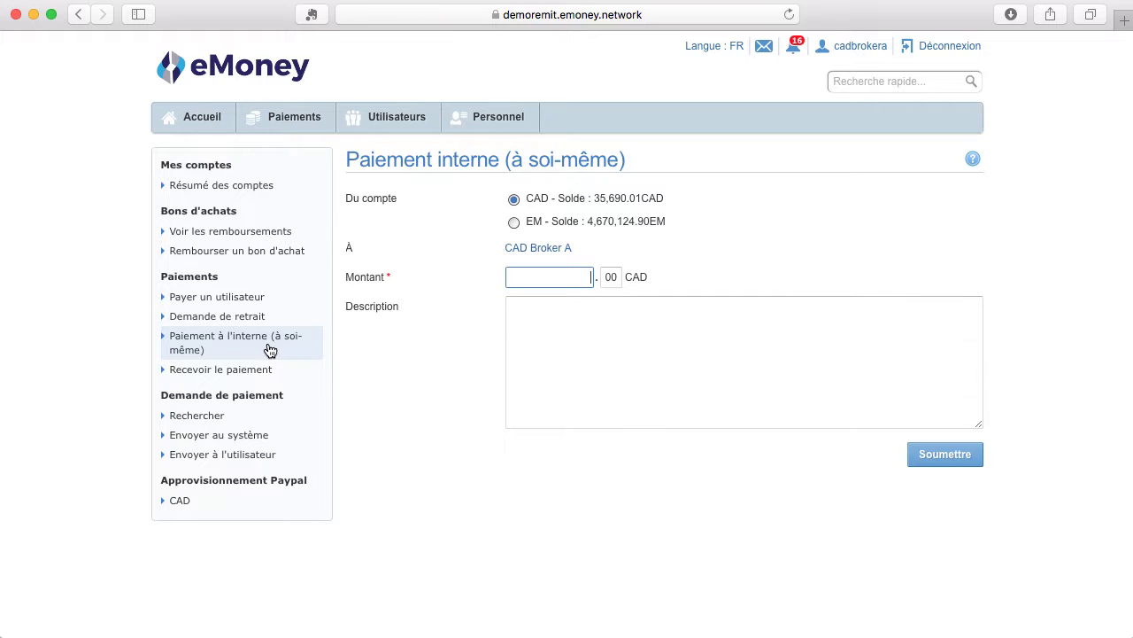
Enter 1000 CAD for the self-transfer to EM and submit, reviewing 486,790.50 EM.
type("1000")
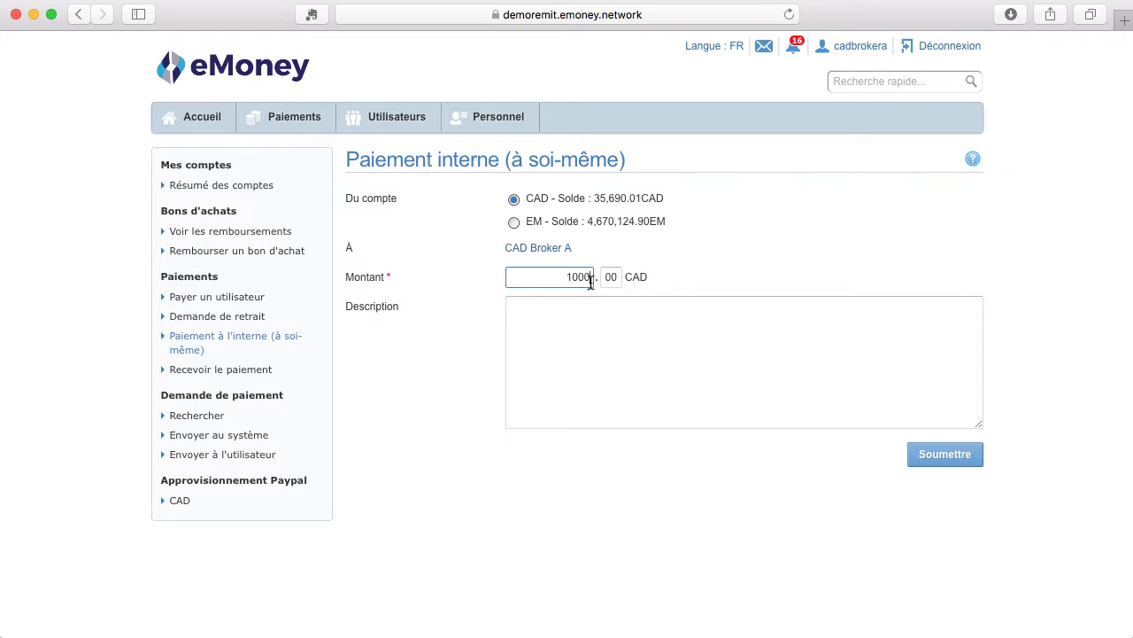
left_click(945, 454)
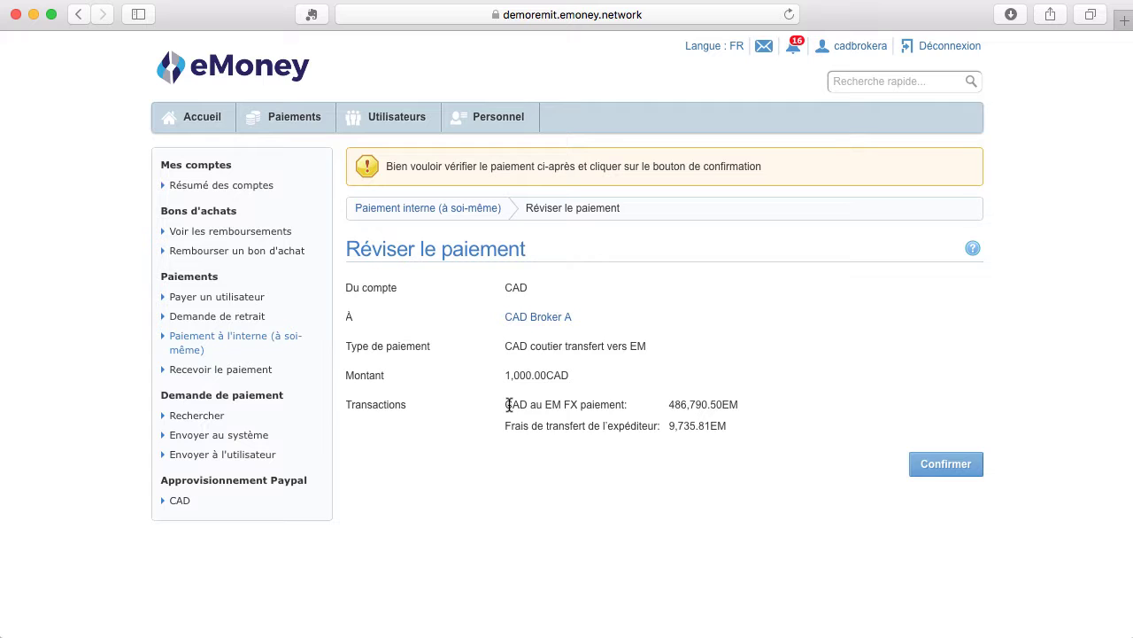
Confirm the 1,000 CAD-to-EM transfer; balances now read 34,690.01 CAD and 5,147,179.59 EM.
left_click_drag(510, 405, 707, 407)
left_click_drag(501, 424, 512, 425)
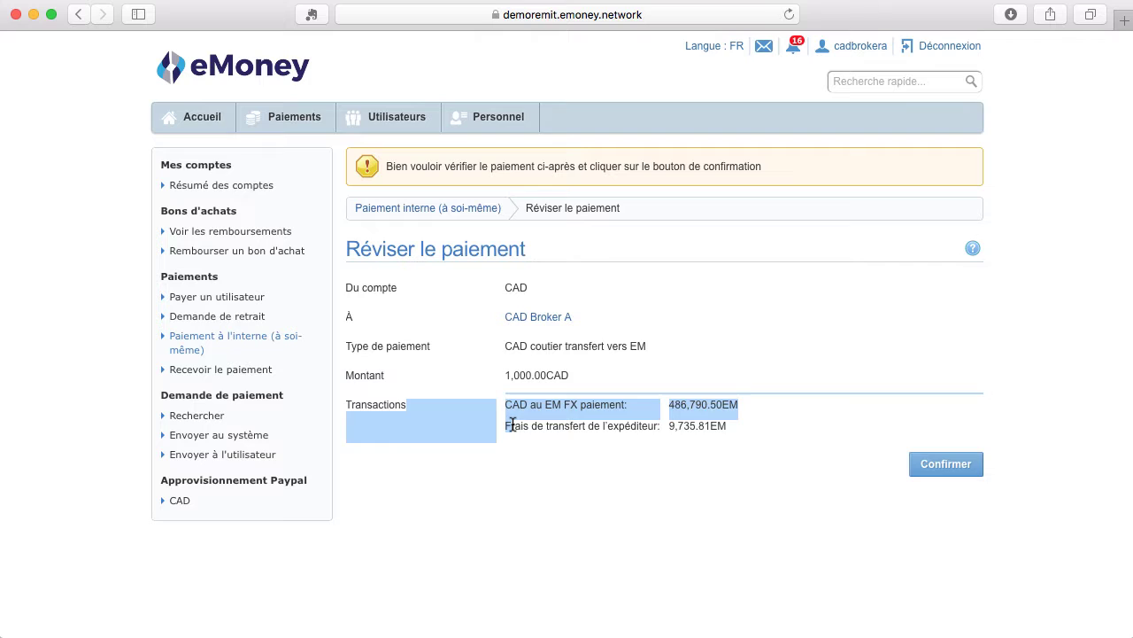
left_click(512, 429)
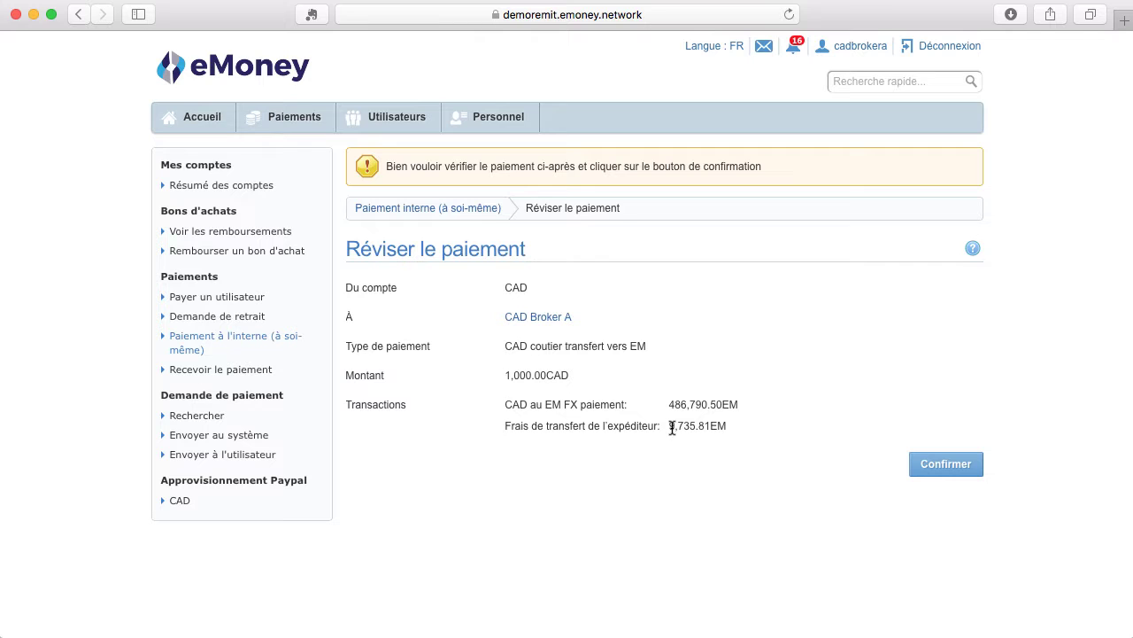
left_click(956, 468)
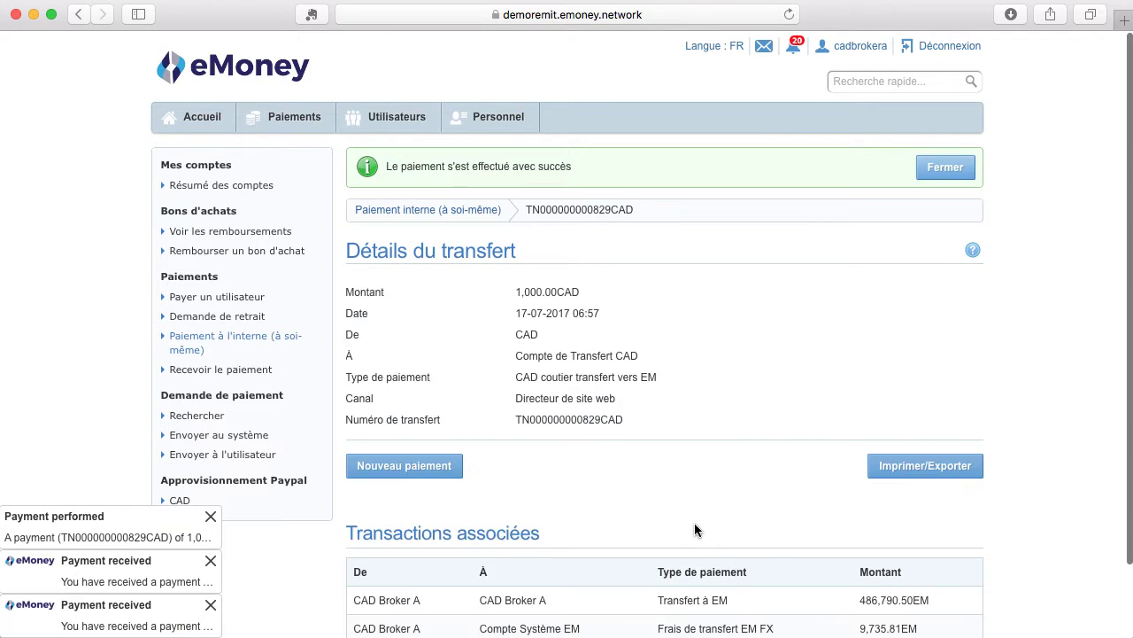
scroll(633, 536, "down", 2)
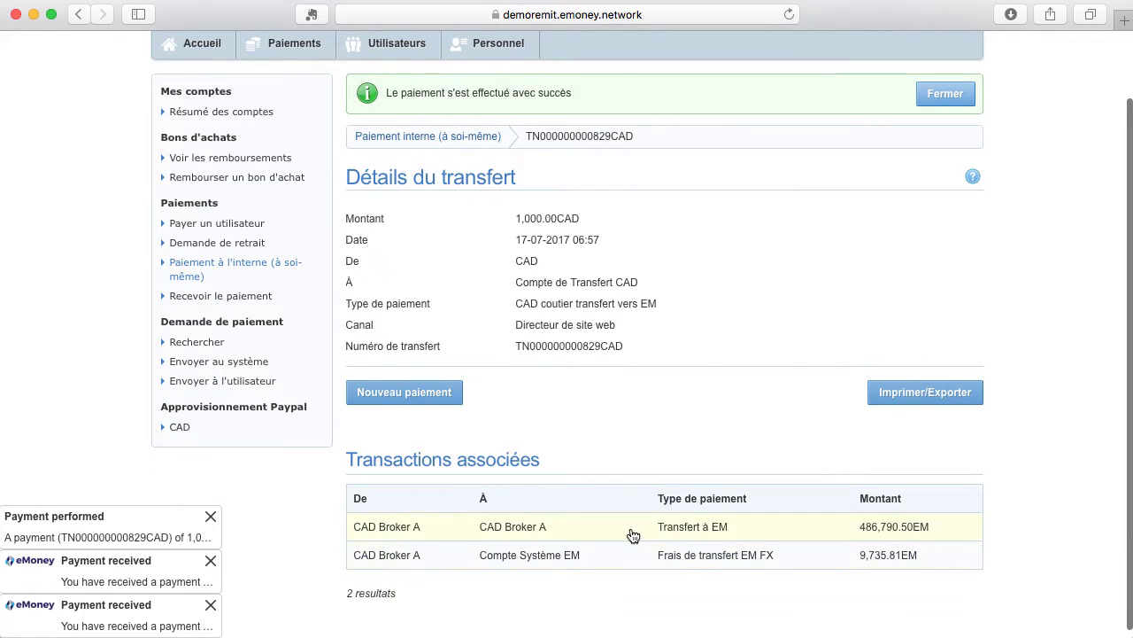
left_click(252, 114)
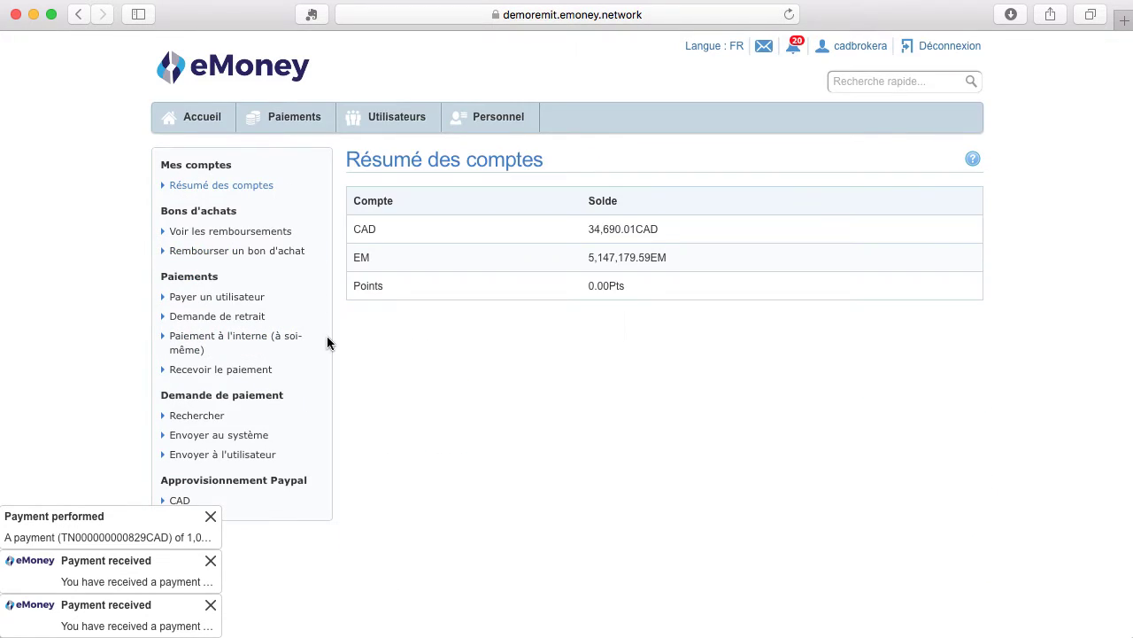
Check the EM account's transactions for the 486,790.50EM transfer, then open Recevoir le paiement.
left_click(597, 267)
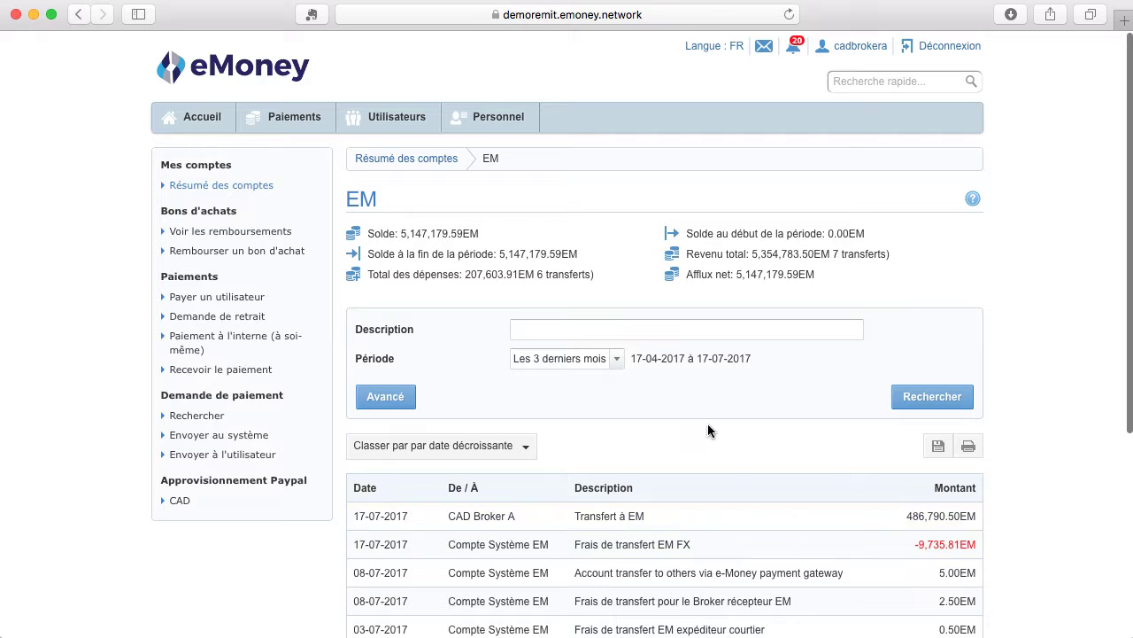
left_click(255, 370)
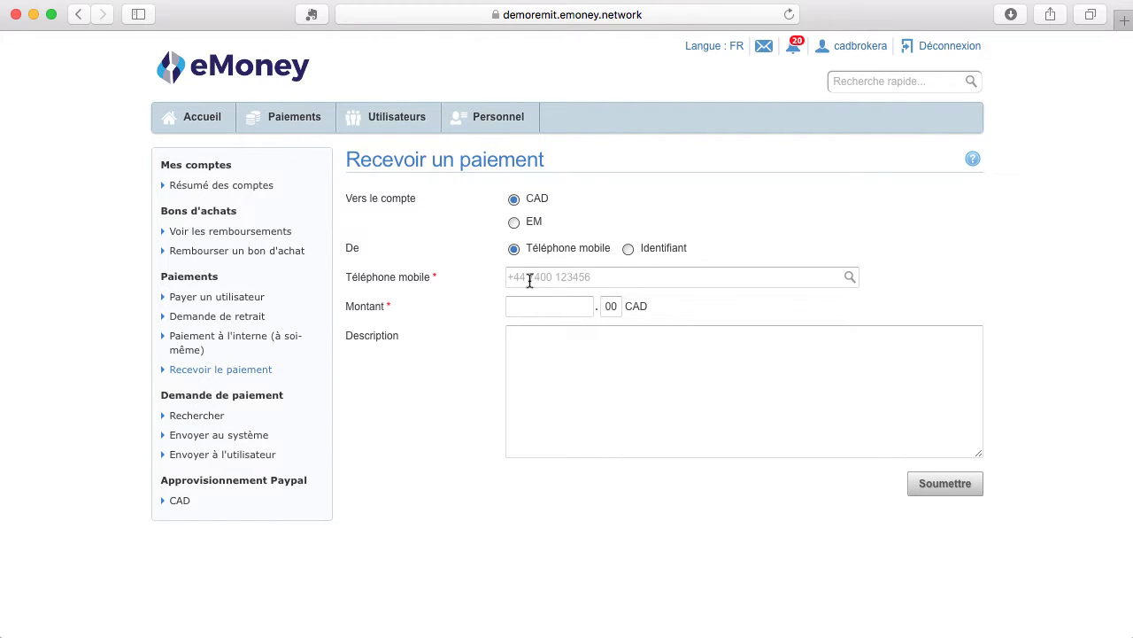
Request 1000 CAD from CAD User B, identified by user ID, and submit for review.
left_click(629, 249)
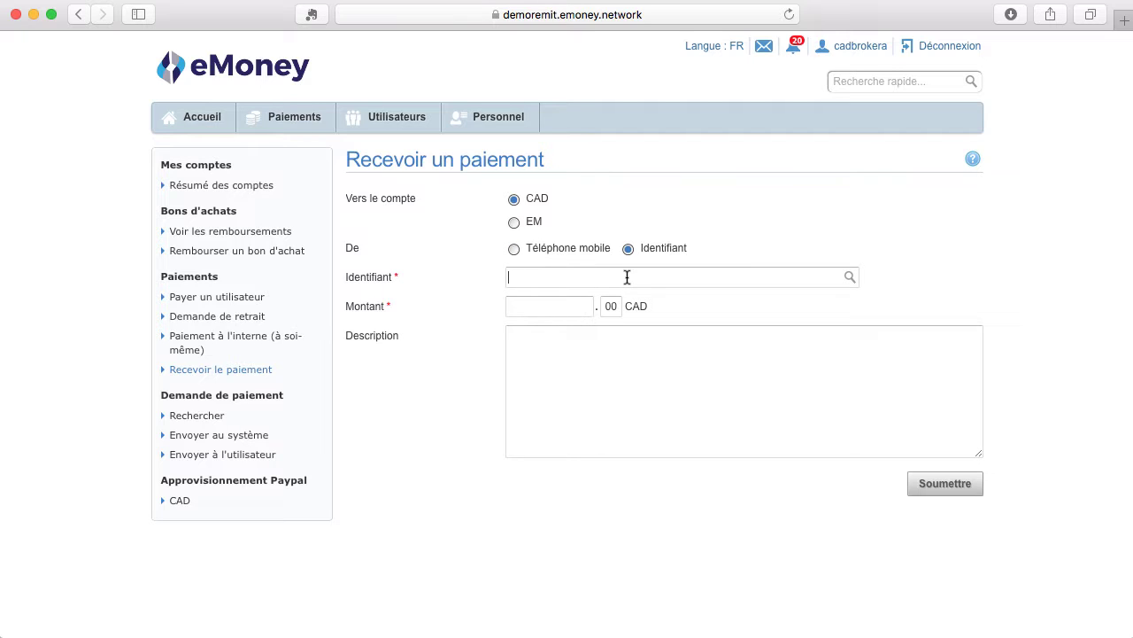
type("caduserb")
left_click(584, 306)
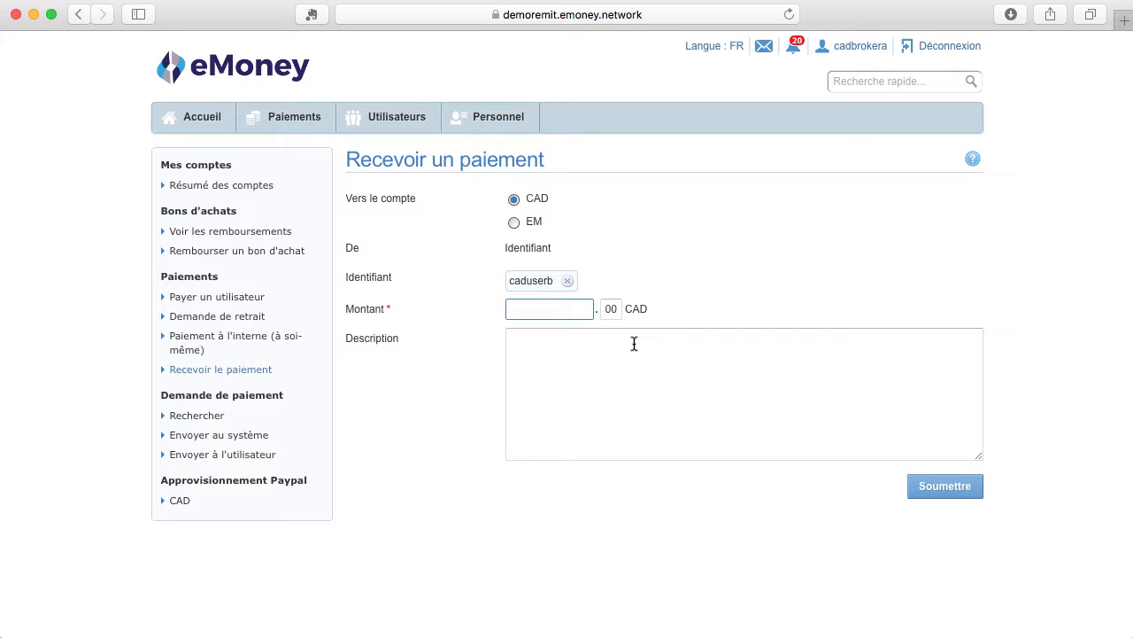
type("1000")
left_click(961, 494)
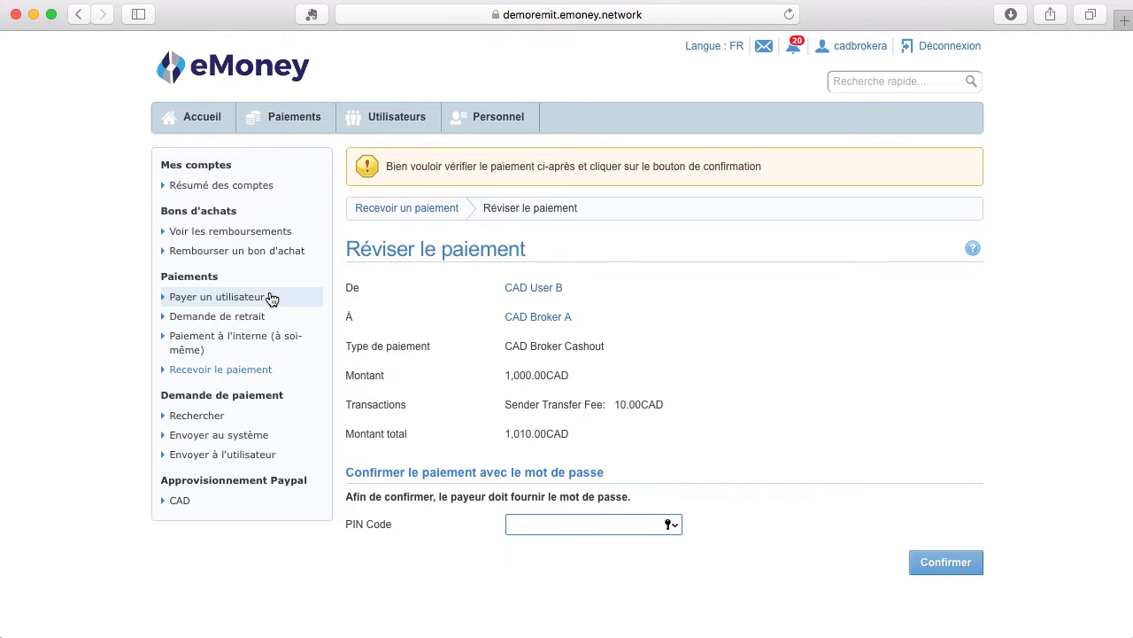
Highlight the 1,000.00CAD amount and the 10 CAD sender fee on the review page.
left_click(572, 379)
double_click(572, 379)
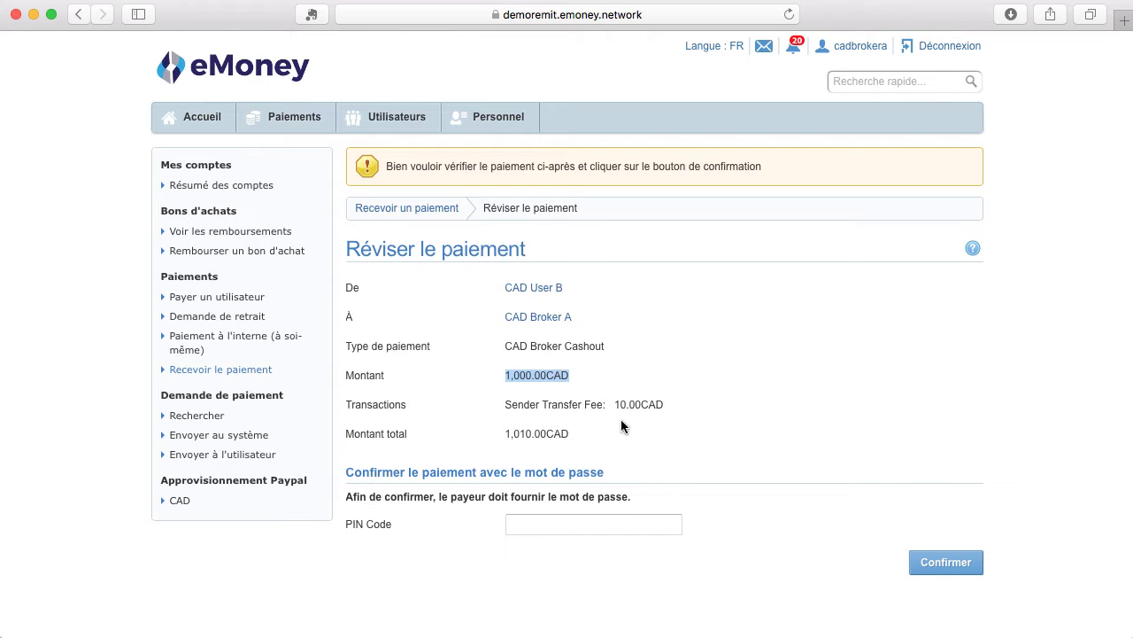
left_click_drag(615, 405, 627, 405)
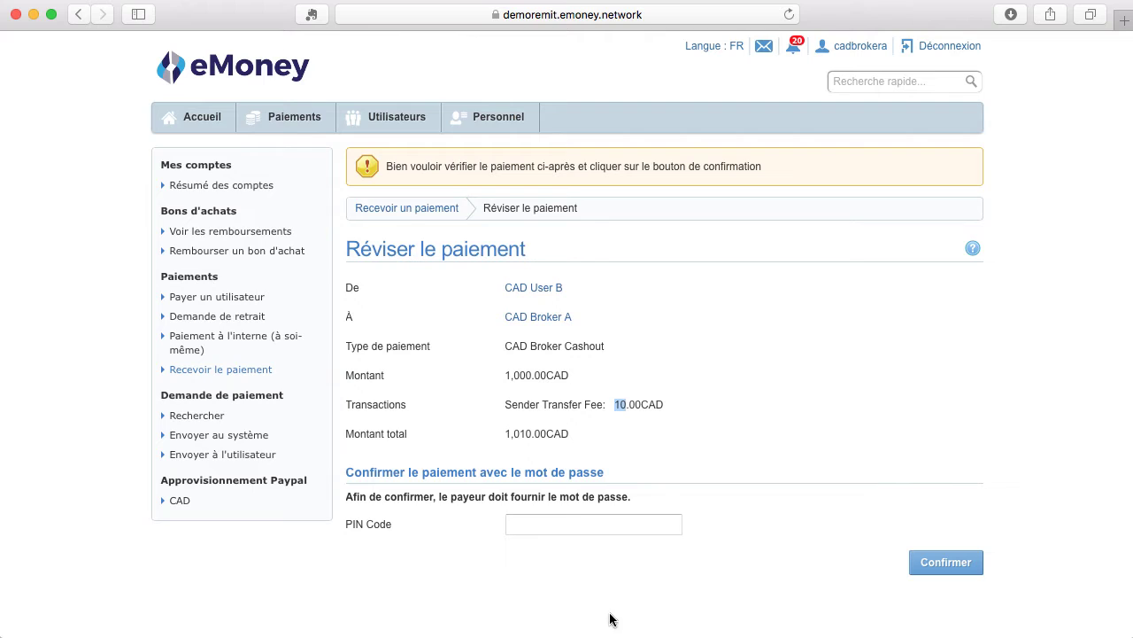
Enter the payer's PIN code and confirm the cashout.
left_click(572, 527)
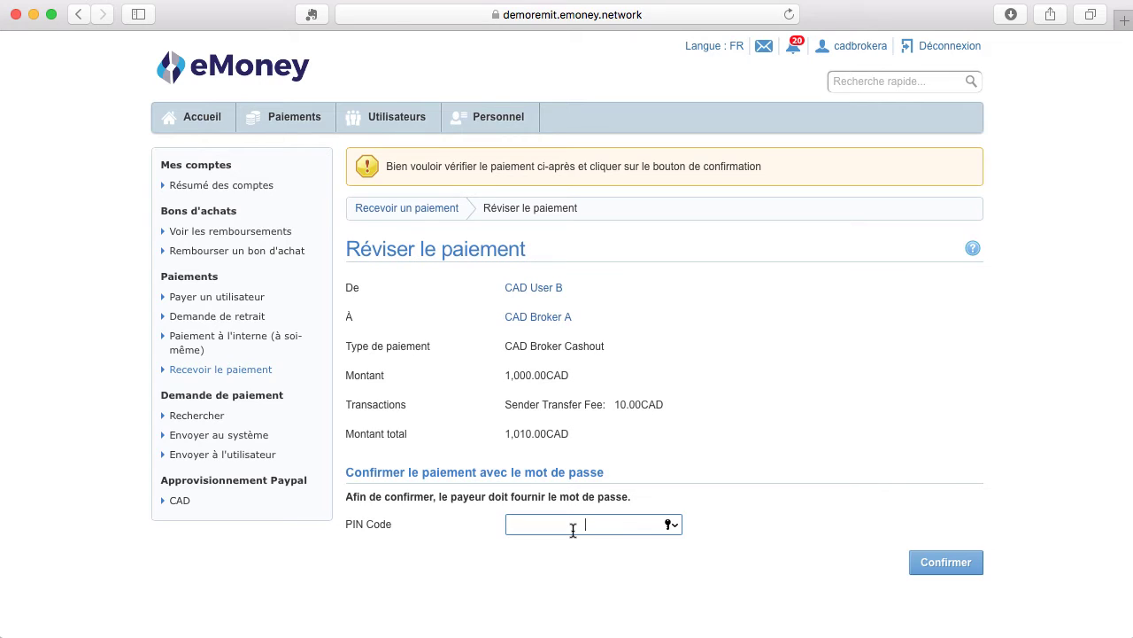
type("1234")
left_click(945, 563)
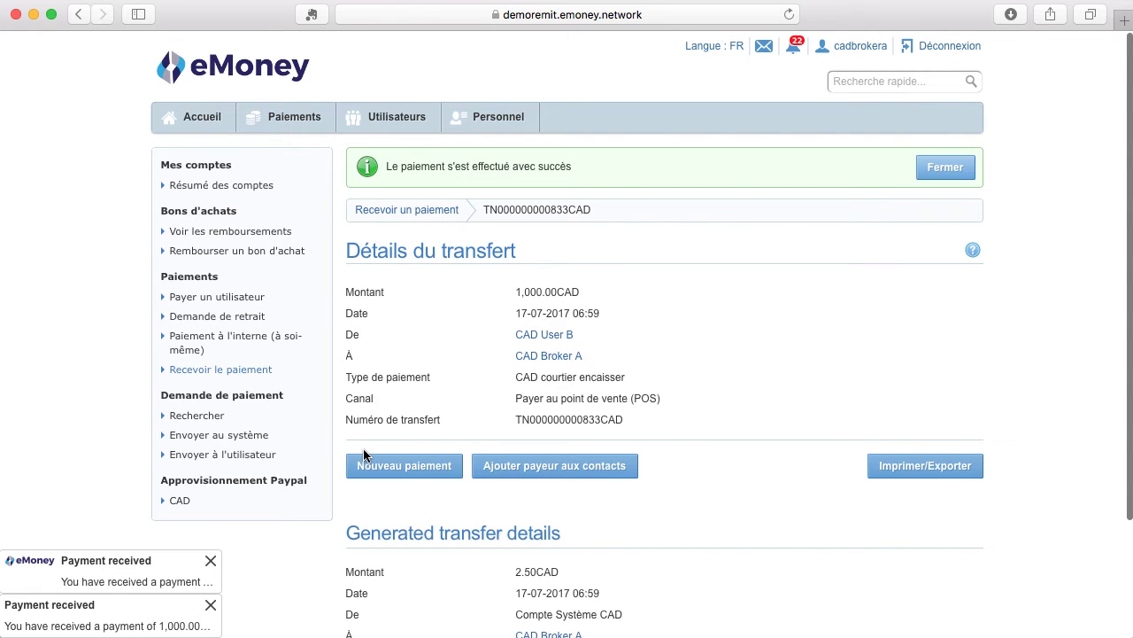
Open the CAD account from Résumé des comptes to see the 35,692.51CAD balance, dismissing the error banner.
scroll(666, 399, "down", 3)
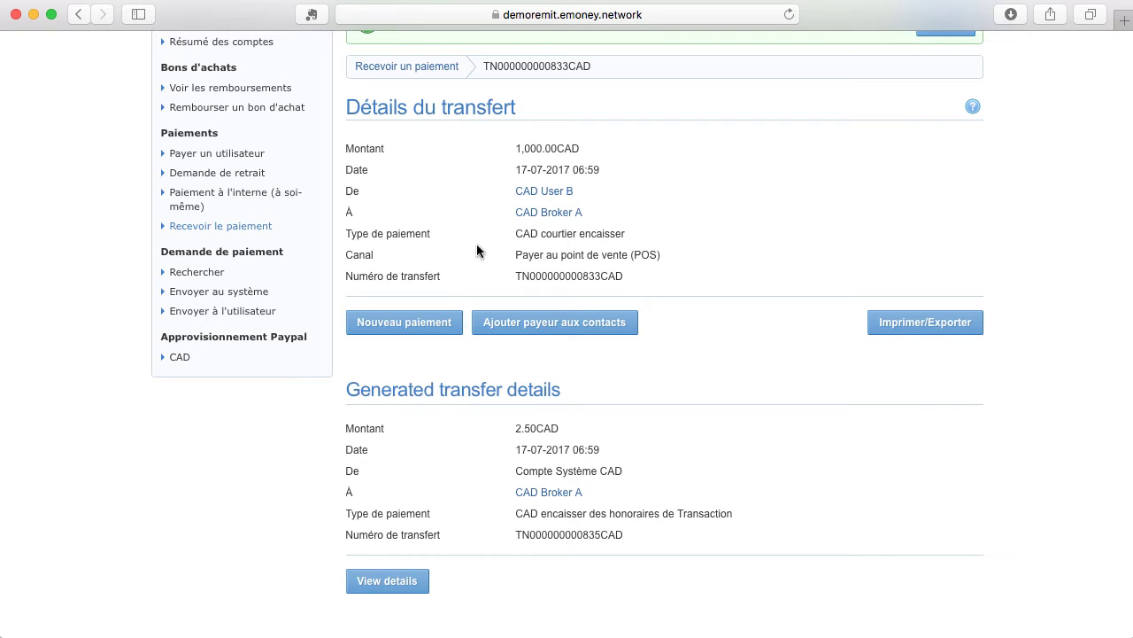
scroll(239, 181, "up", 3)
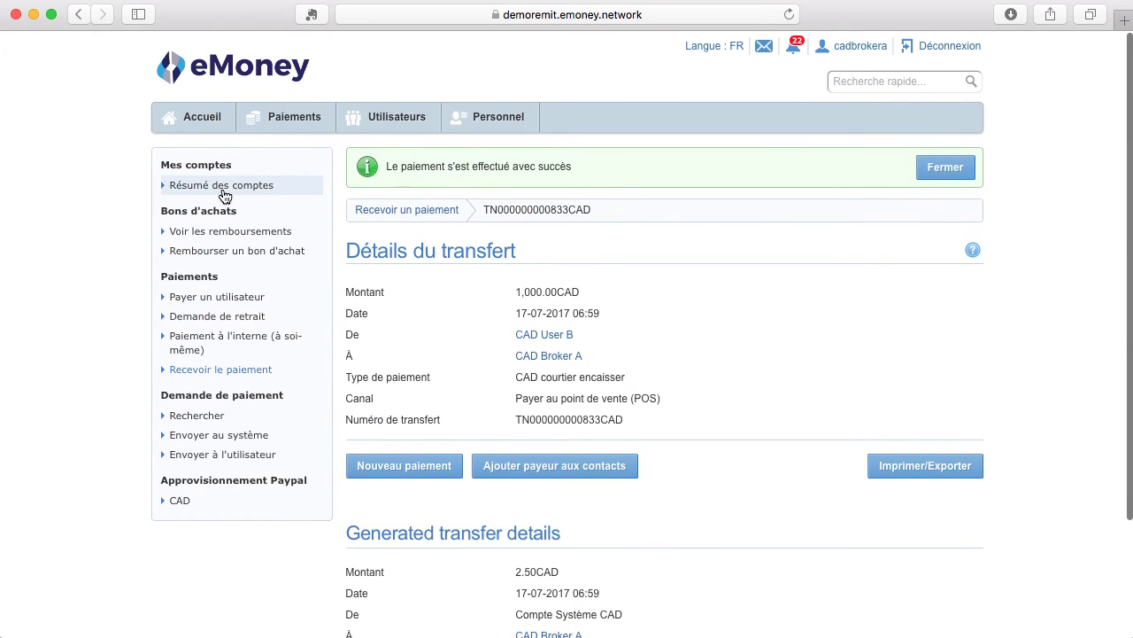
left_click(224, 195)
left_click(495, 225)
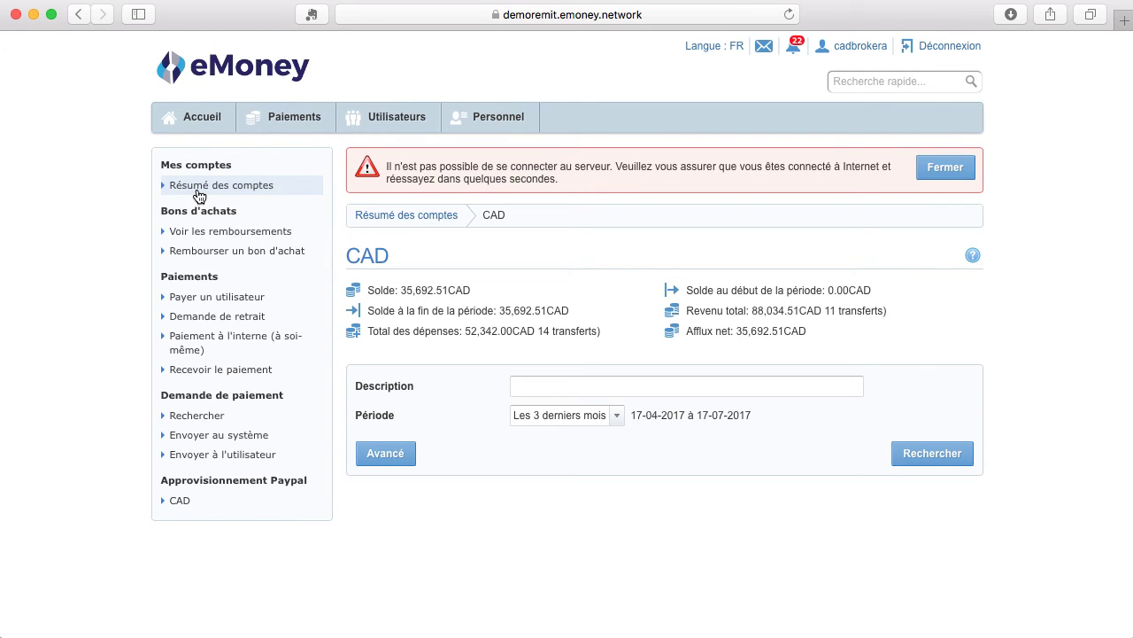
left_click(961, 173)
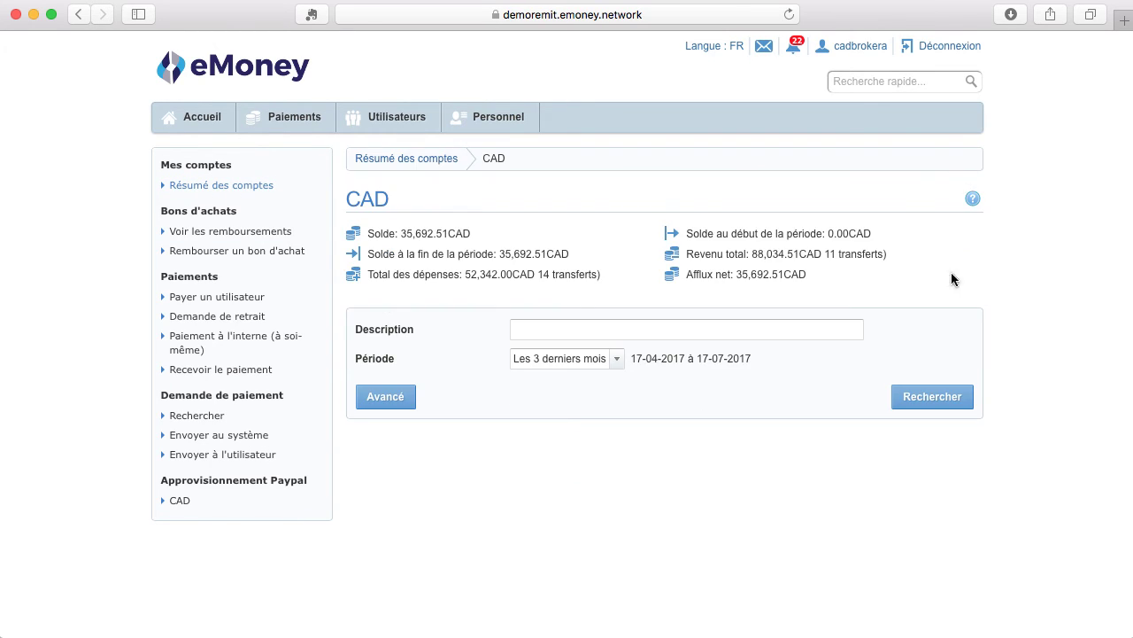